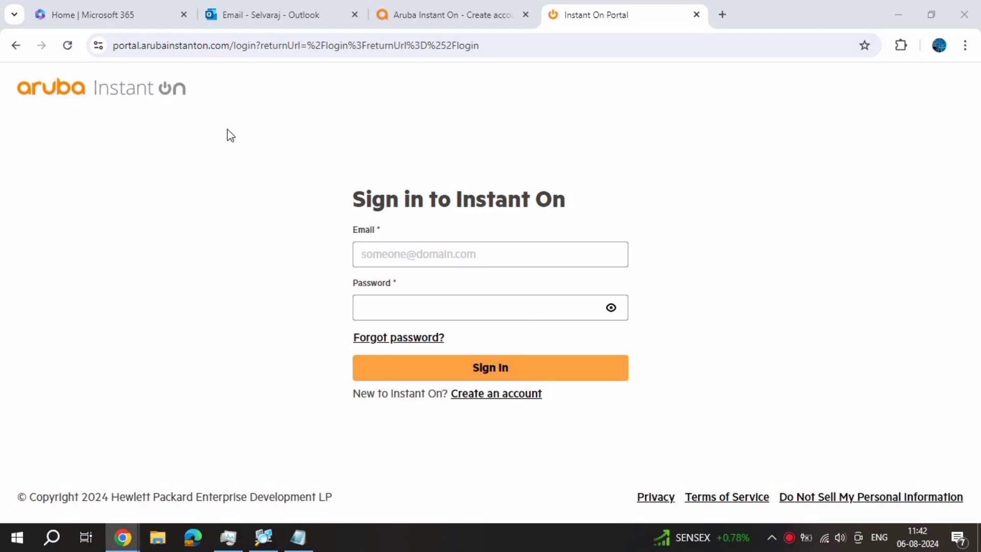
# - Copy the Instant On login page address and paste it on a new line in Notepad
pyautogui.click(306, 541)
pyautogui.click(353, 127)
pyautogui.click(385, 45)
pyautogui.hotkey('ctrl', 'c')
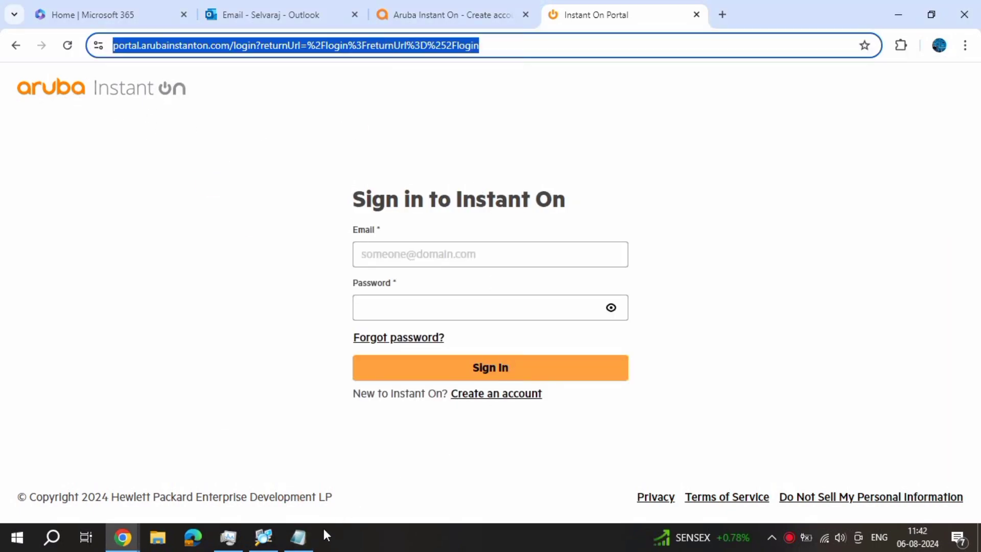
pyautogui.click(298, 537)
pyautogui.press('Return')
pyautogui.hotkey('ctrl', 'v')
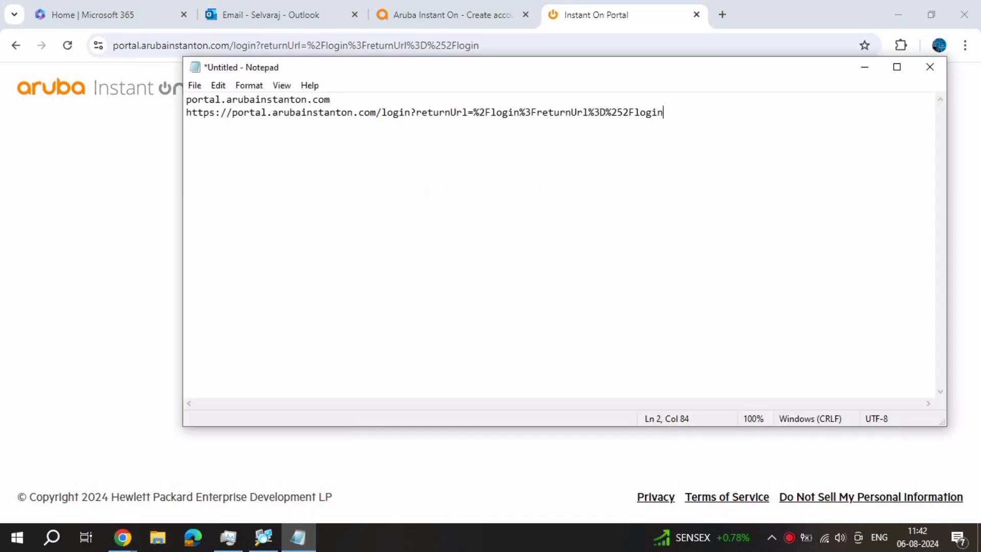
# - Select the portal.arubainstanton.com address in the notes, then return to the sign-in page
pyautogui.moveTo(187, 99); pyautogui.dragTo(341, 100)
pyautogui.keyDown('ctrl'); pyautogui.scroll(20, 342, 101); pyautogui.keyUp('ctrl')
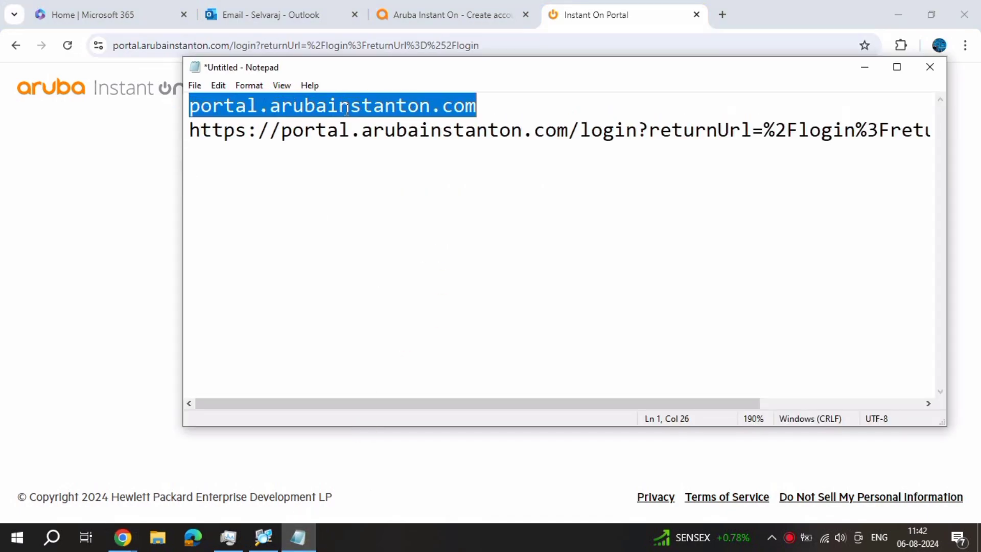
pyautogui.keyDown('ctrl'); pyautogui.scroll(5, 350, 113); pyautogui.keyUp('ctrl')
pyautogui.click(396, 126)
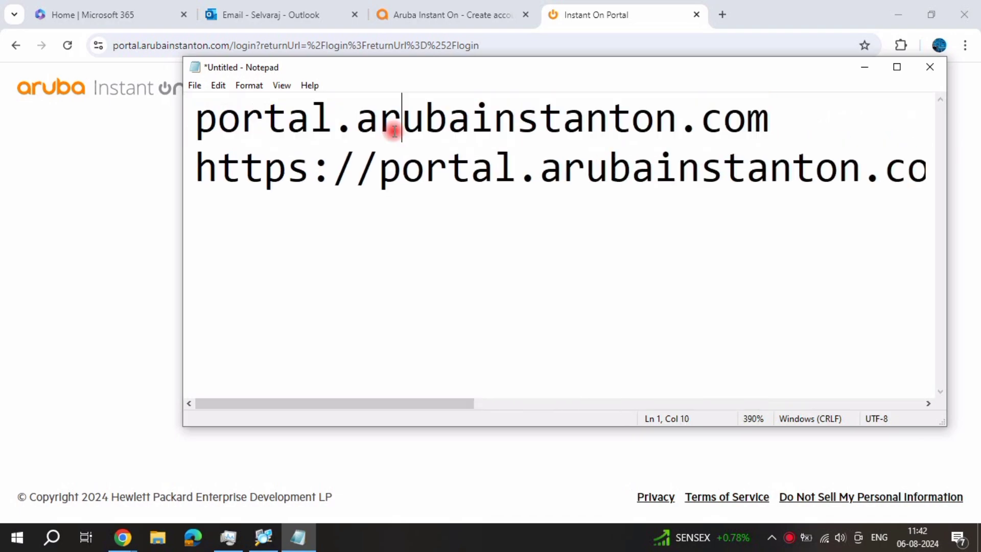
pyautogui.moveTo(782, 116); pyautogui.dragTo(191, 123)
pyautogui.click(123, 169)
pyautogui.click(358, 245)
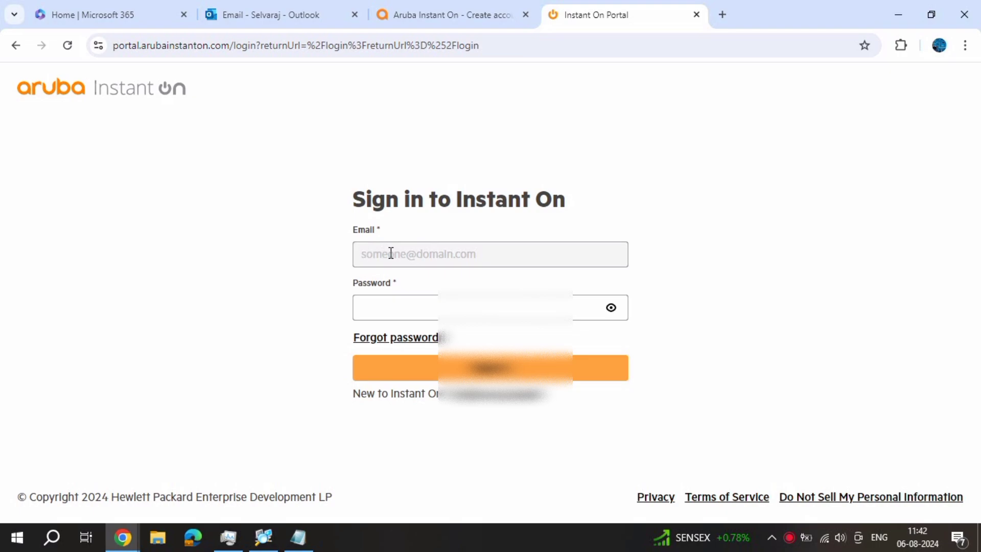
pyautogui.click(261, 249)
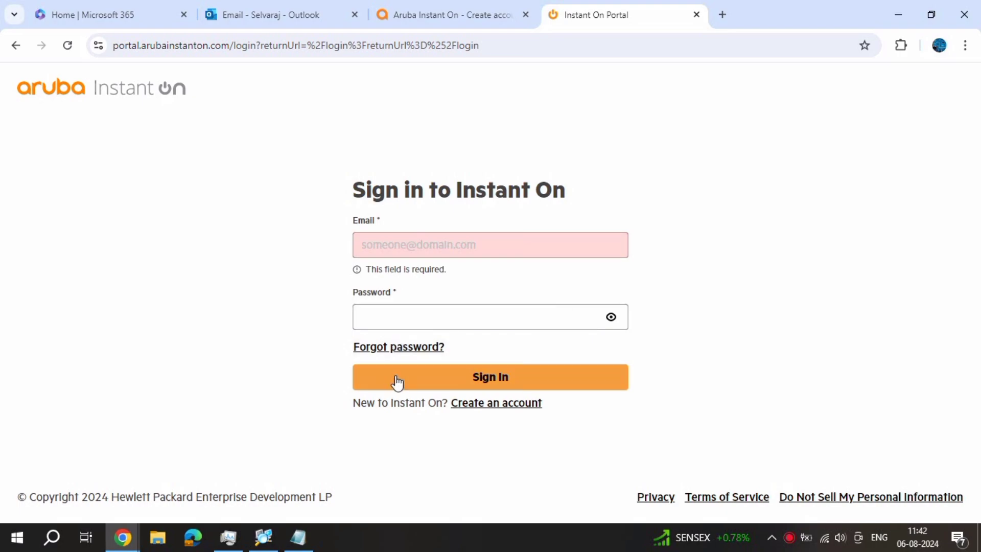
# - Open the Create Account form and enter the new account's Gmail address
pyautogui.click(506, 406)
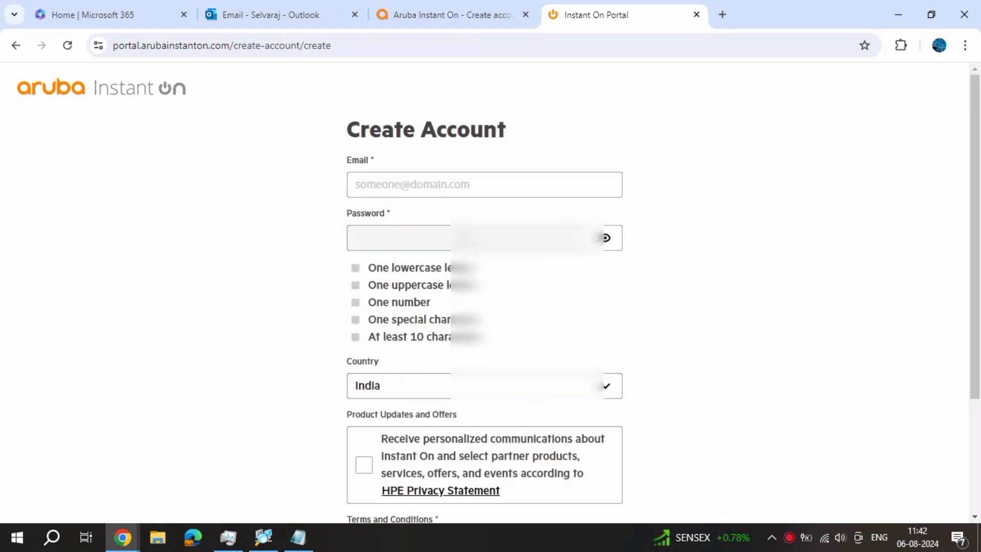
pyautogui.click(428, 179)
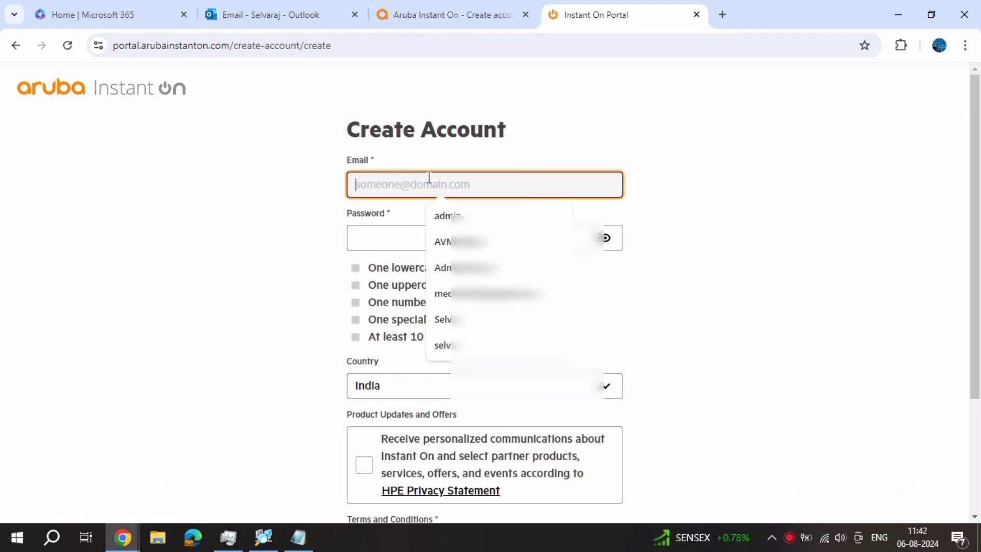
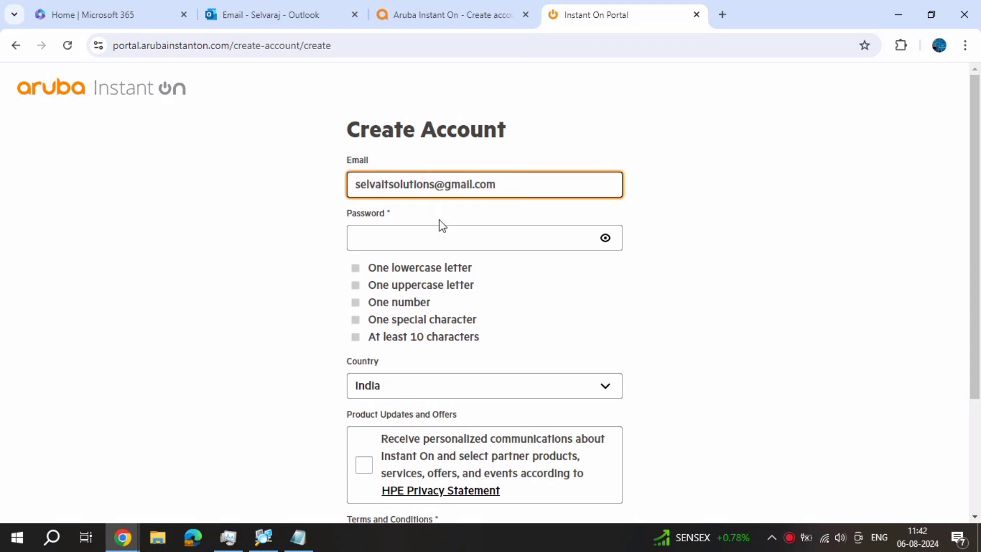
# - Enter a rule-compliant password, tick the updates and license boxes, keep India, and submit
pyautogui.click(451, 235)
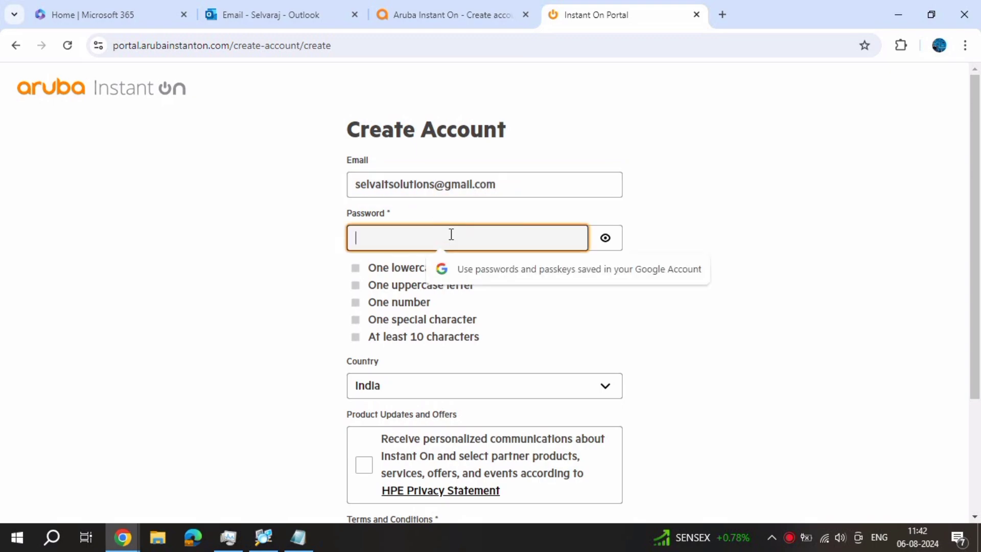
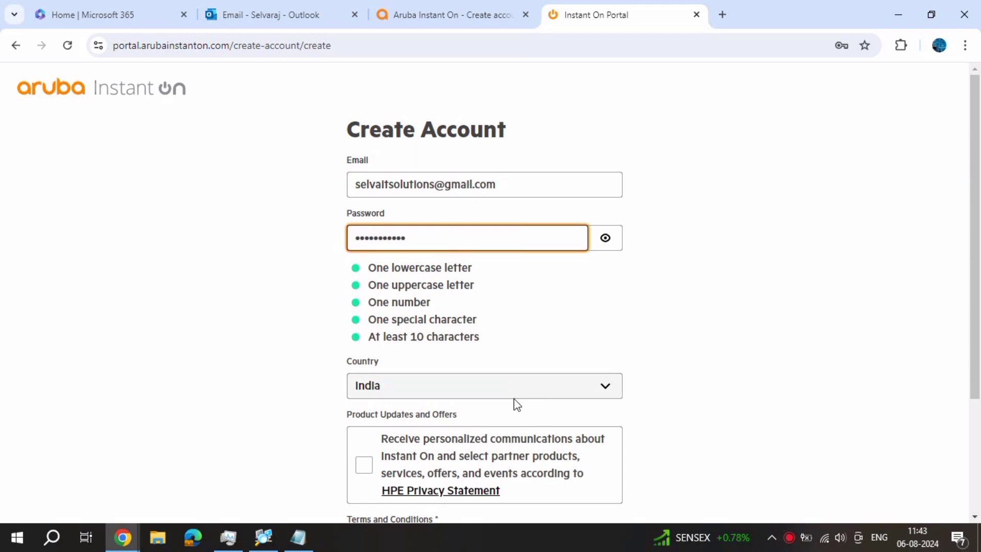
pyautogui.scroll(-3, 514, 403)
pyautogui.click(364, 322)
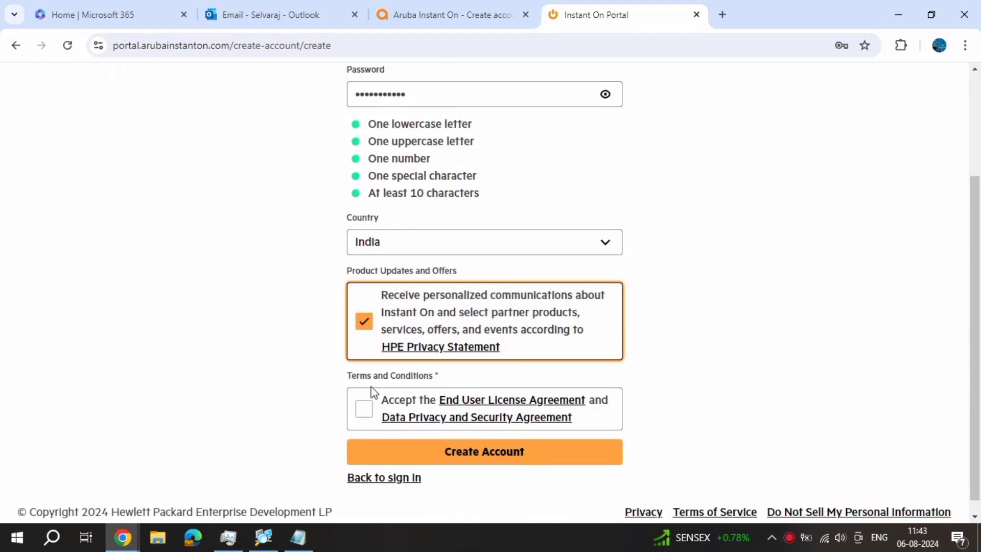
pyautogui.click(365, 409)
pyautogui.click(498, 240)
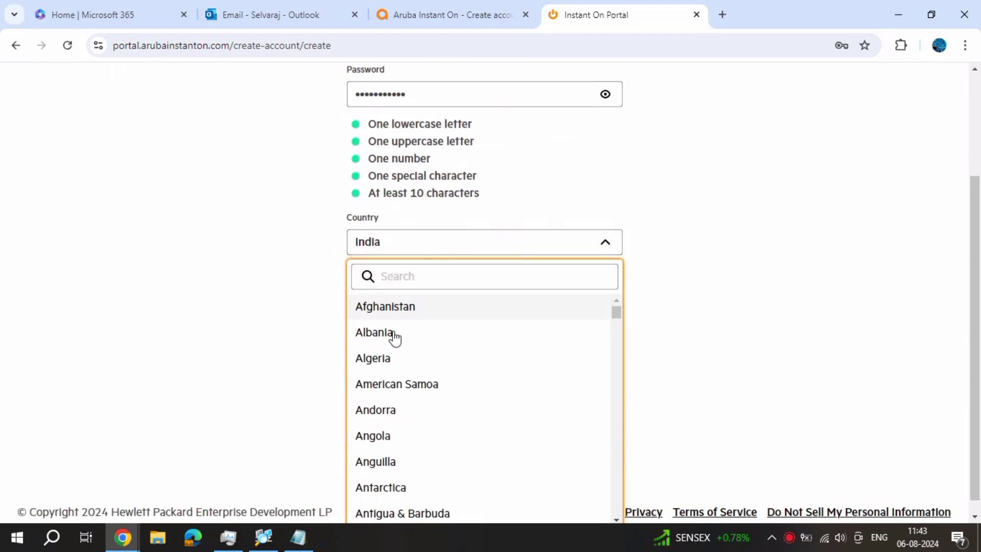
pyautogui.click(718, 299)
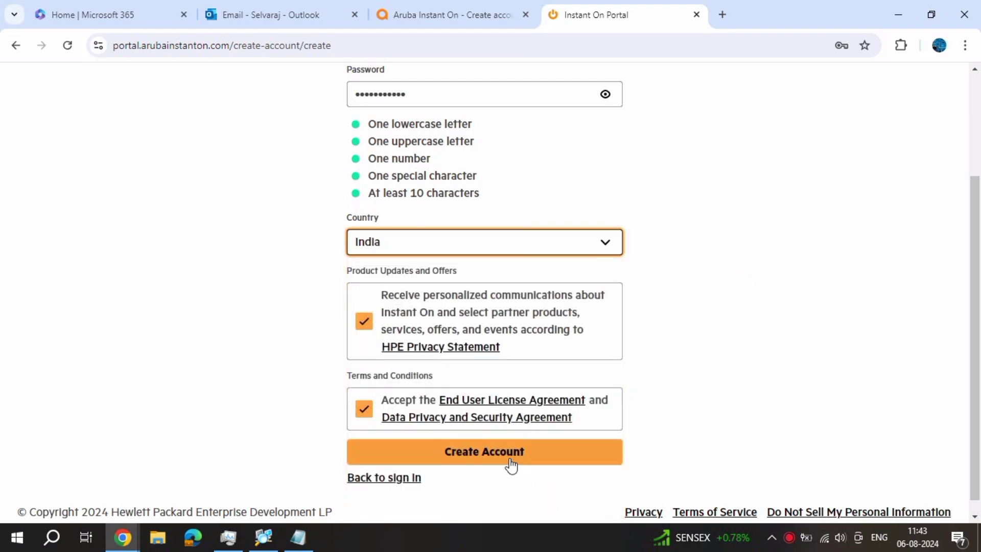
pyautogui.click(510, 462)
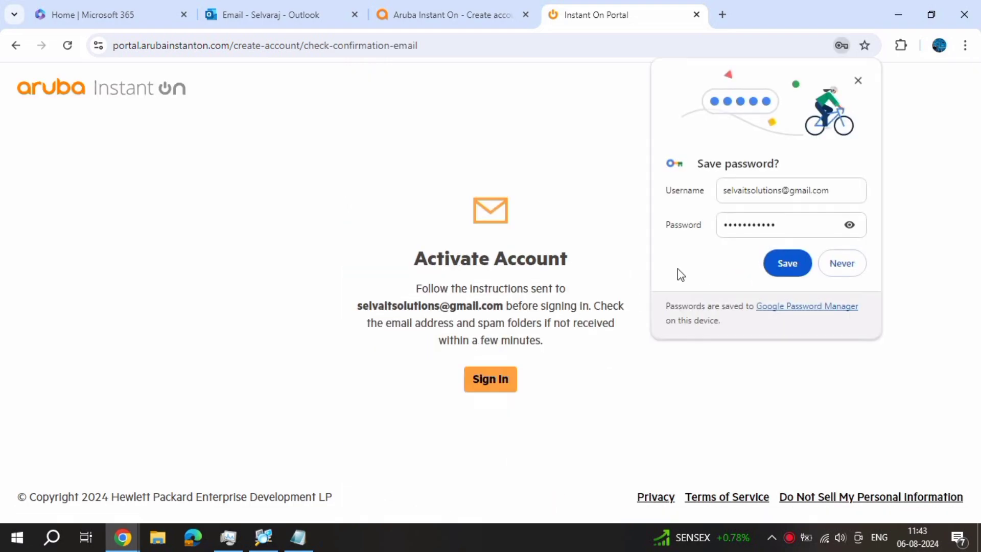
# - Dismiss the save-password prompt, try signing in, and select the account-activation error message
pyautogui.click(860, 81)
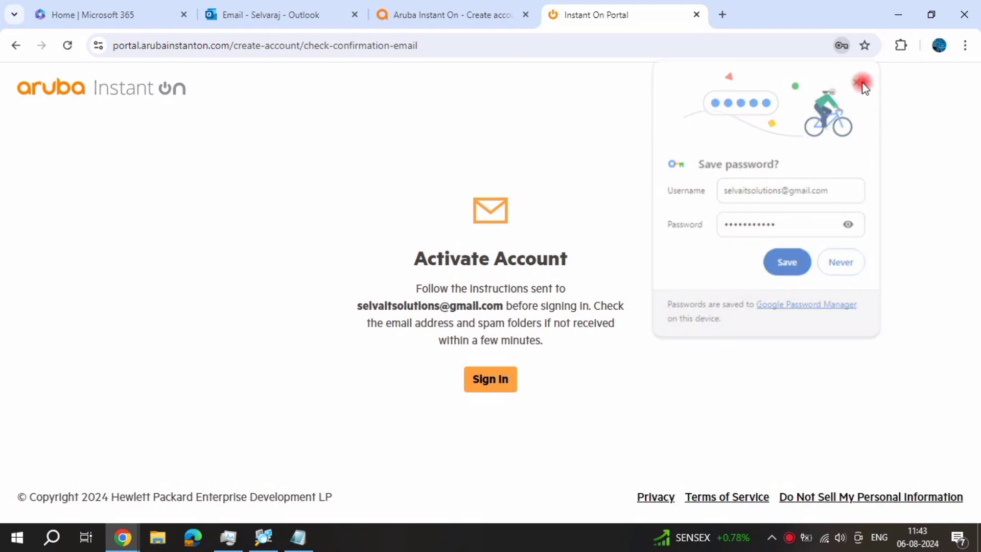
pyautogui.click(514, 389)
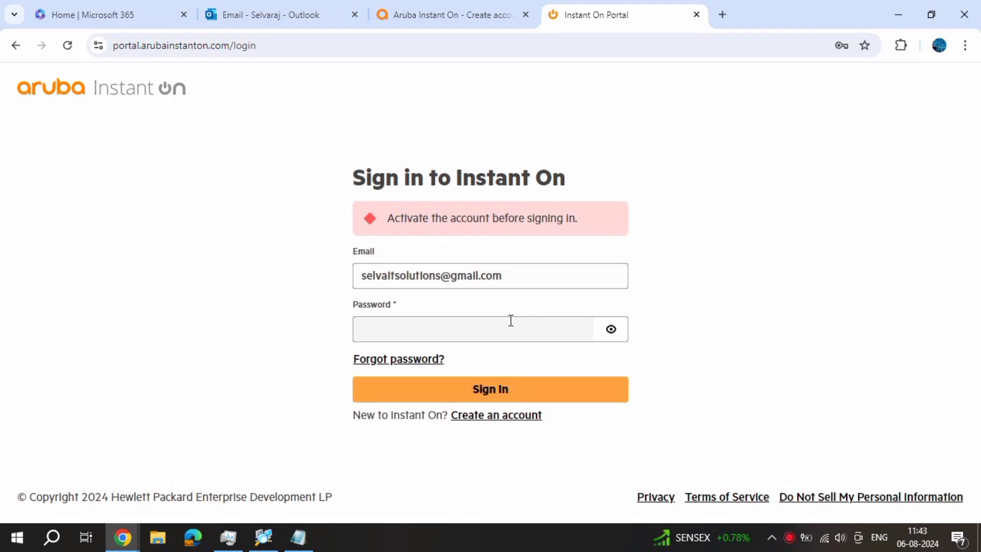
pyautogui.click(389, 219)
pyautogui.moveTo(389, 218); pyautogui.dragTo(613, 223)
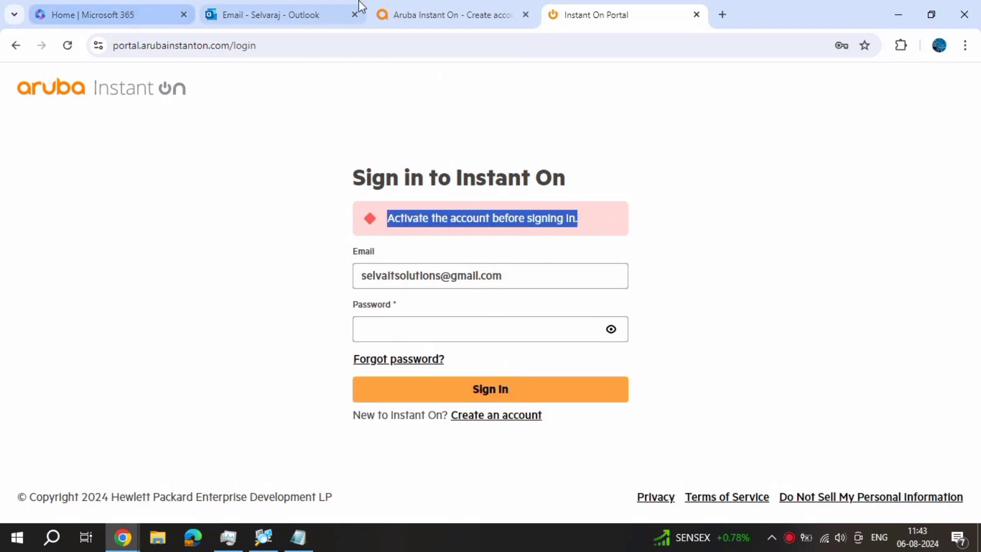
# - In a new tab, open Gmail from Google apps and open the Aruba 'Account Activation' email
pyautogui.click(723, 14)
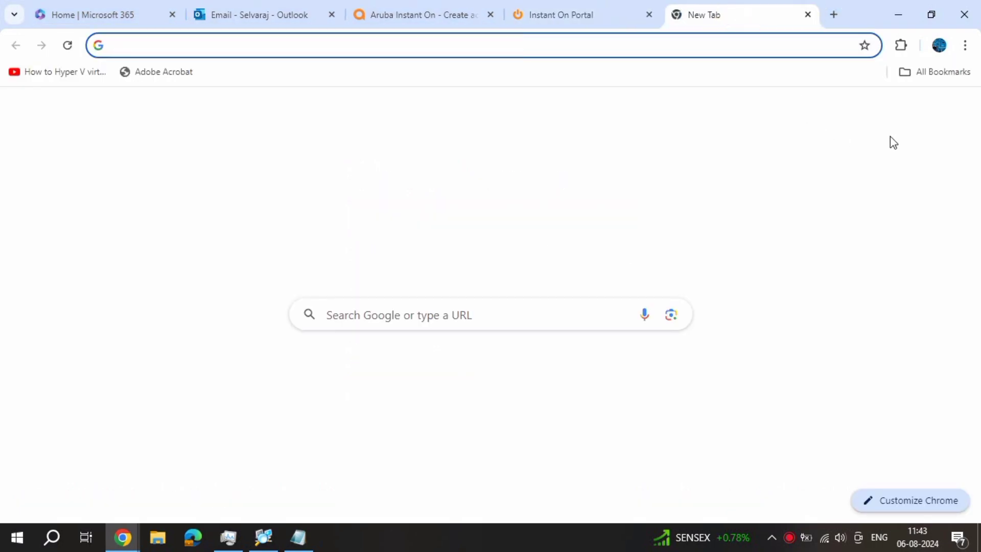
pyautogui.click(910, 117)
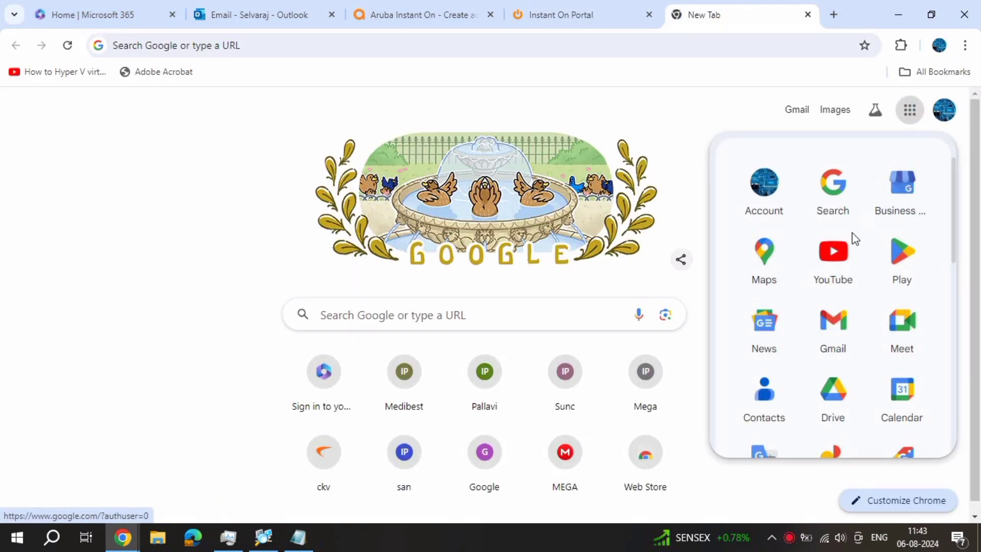
pyautogui.click(839, 332)
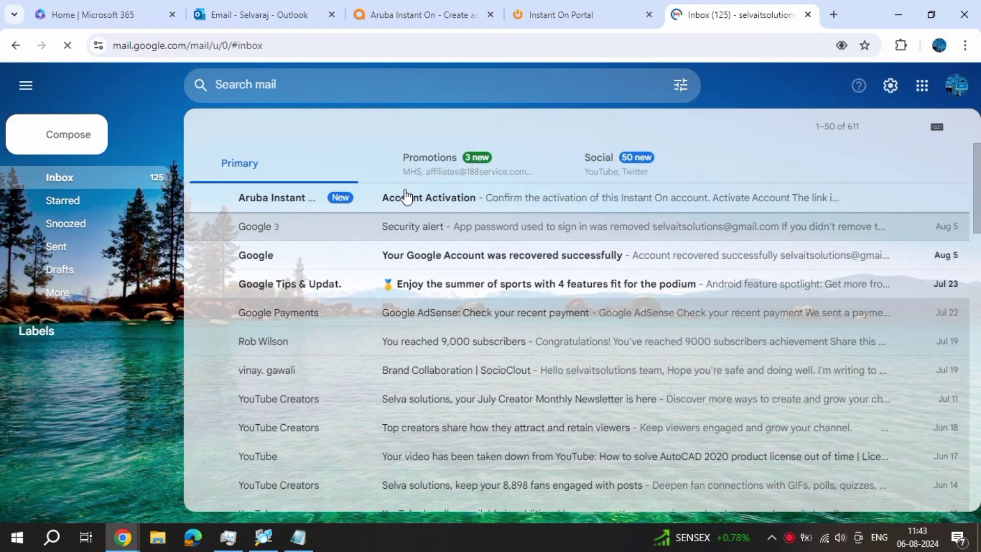
pyautogui.click(406, 197)
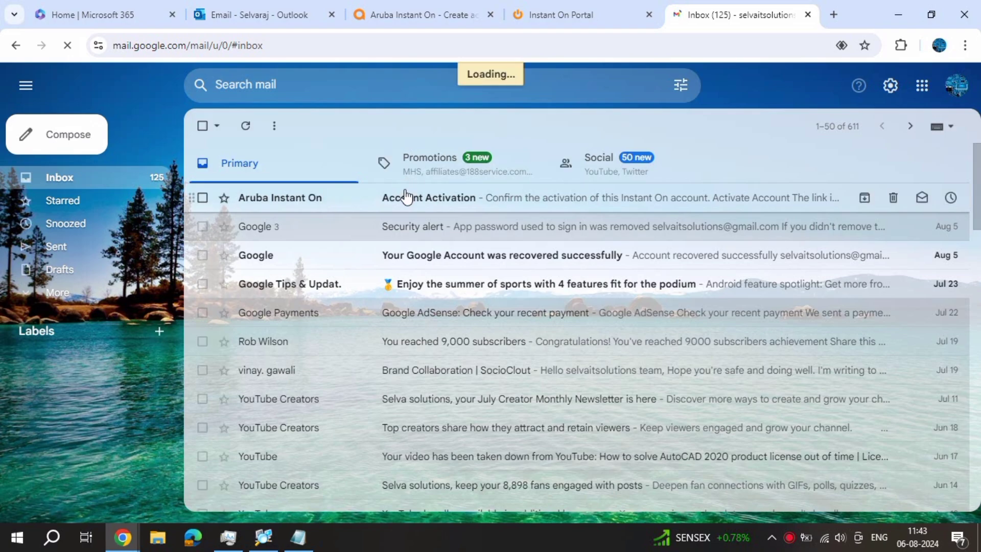
# - Use the email's Activate Account link to enable the Instant On account
pyautogui.click(406, 197)
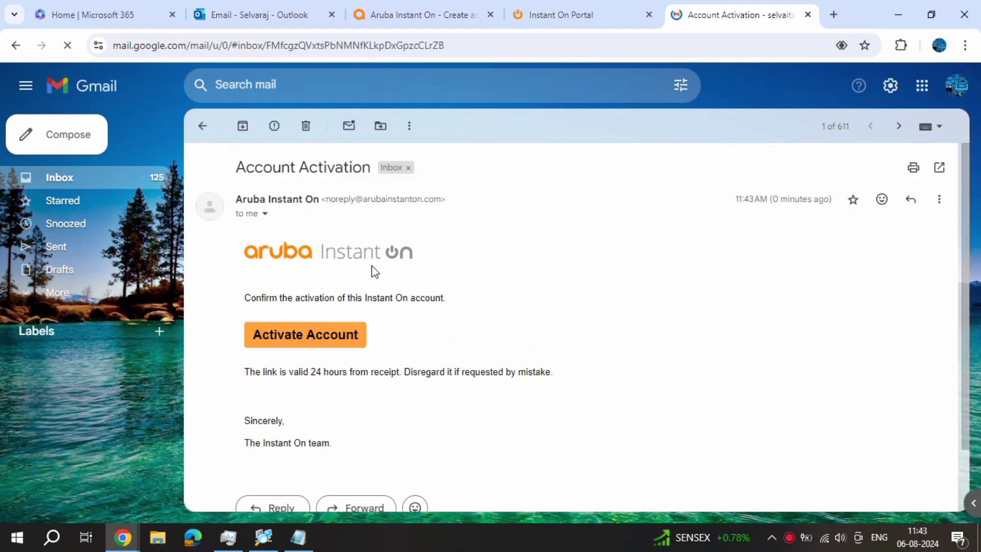
pyautogui.click(314, 335)
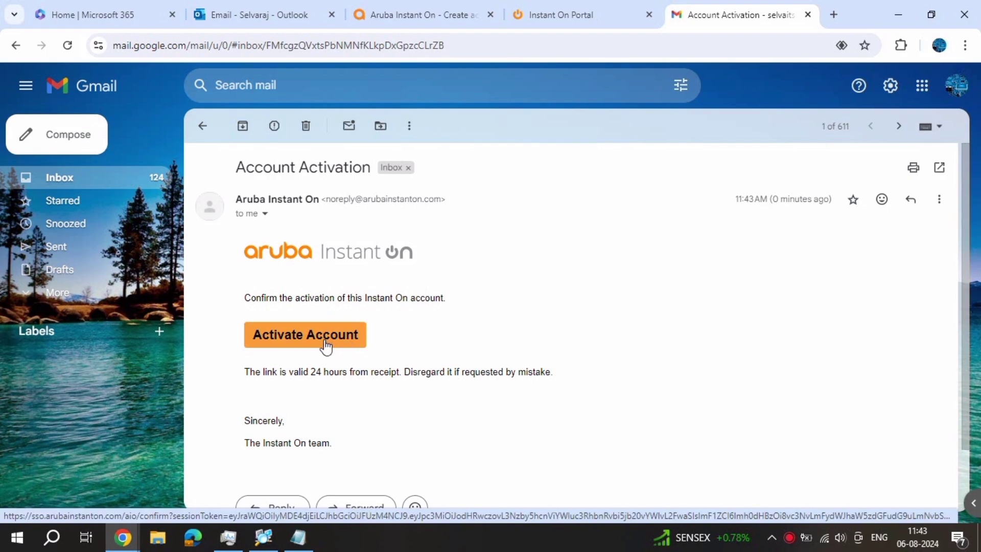
pyautogui.click(325, 341)
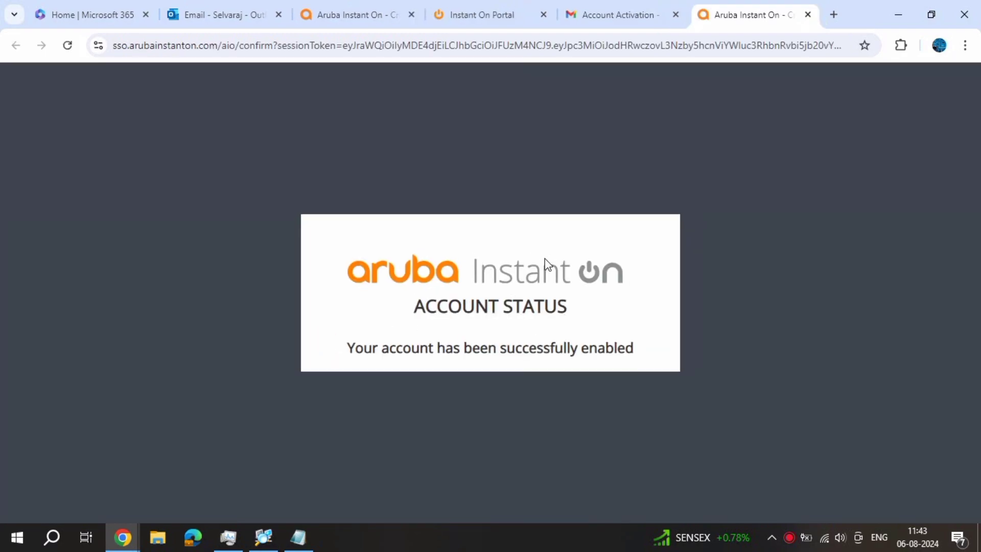
# - Return to the Instant On tab and try signing in with the account password
pyautogui.click(473, 16)
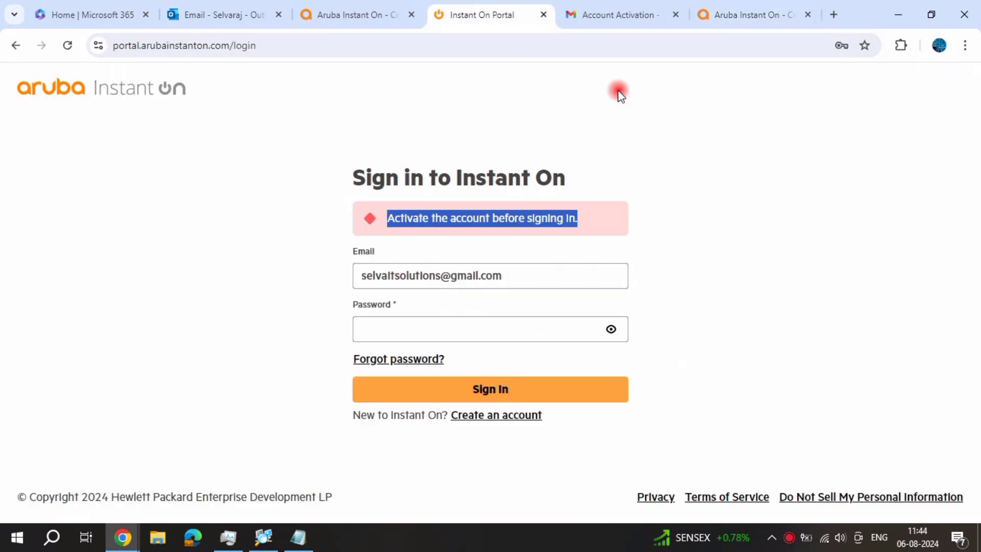
pyautogui.click(543, 275)
pyautogui.click(539, 329)
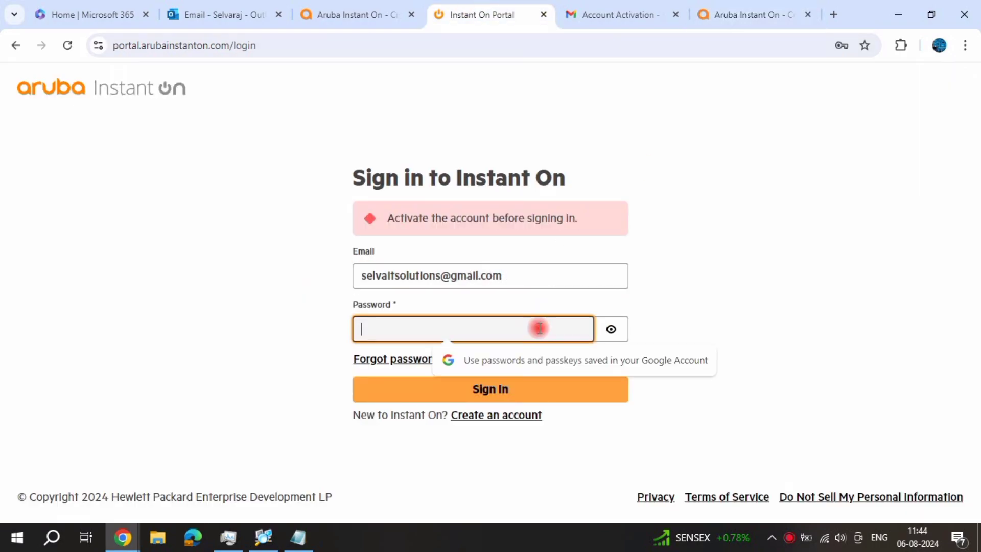
pyautogui.write('•••')
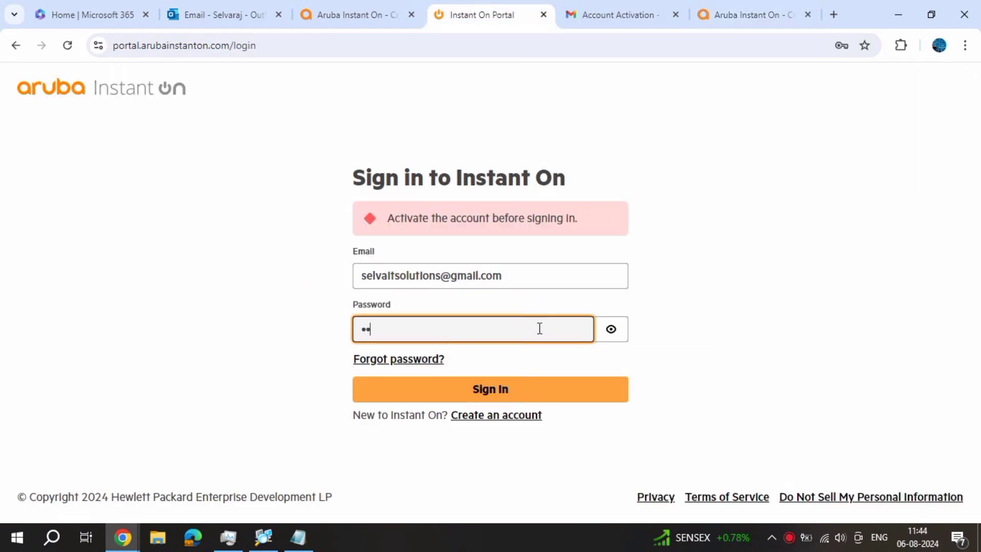
pyautogui.write('•••')
pyautogui.press('Return')
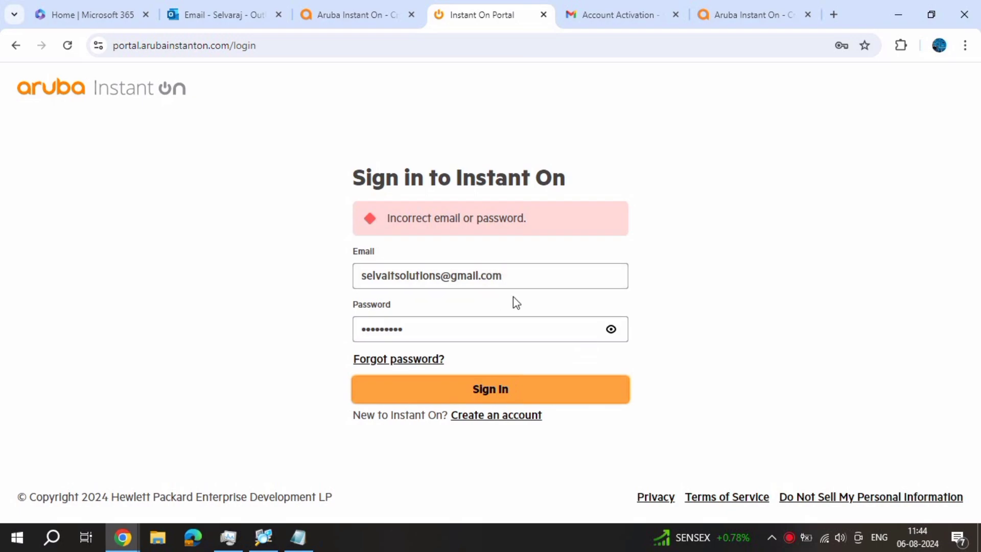
# - Retype the mistyped password, sign in successfully, and decline Chrome's offer to save it
pyautogui.moveTo(501, 326); pyautogui.dragTo(248, 333)
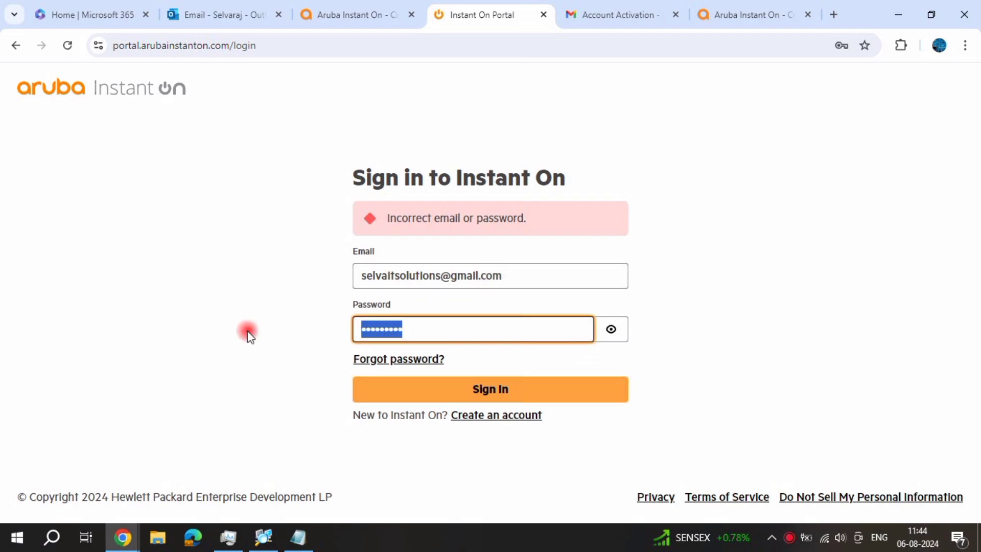
pyautogui.write('s')
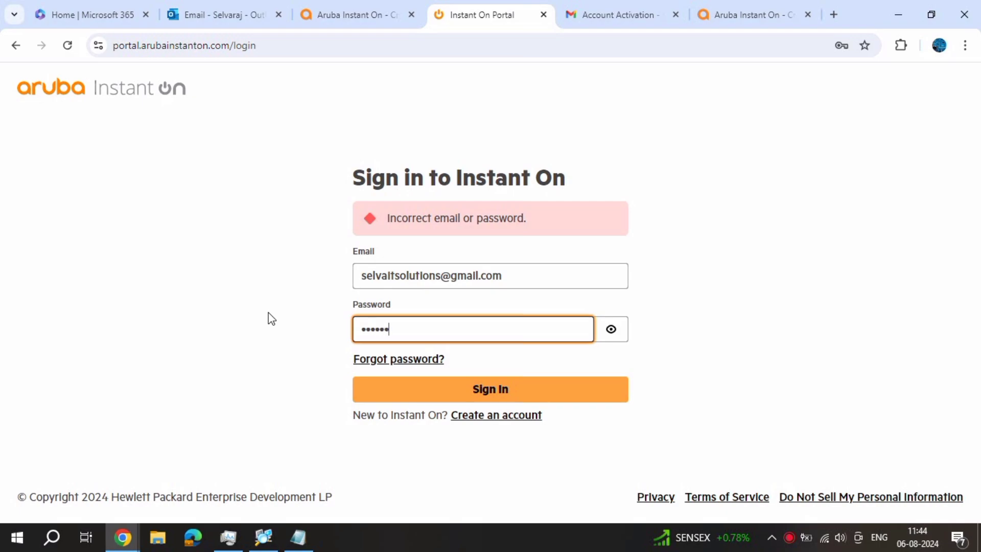
pyautogui.write('•••••')
pyautogui.press('BackSpace')
pyautogui.write('•')
pyautogui.press('Return')
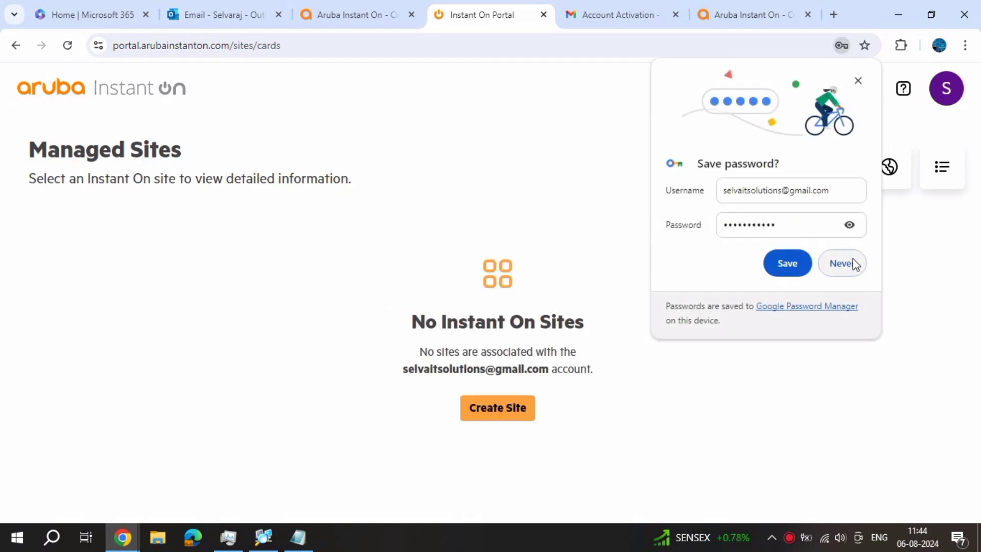
pyautogui.click(856, 264)
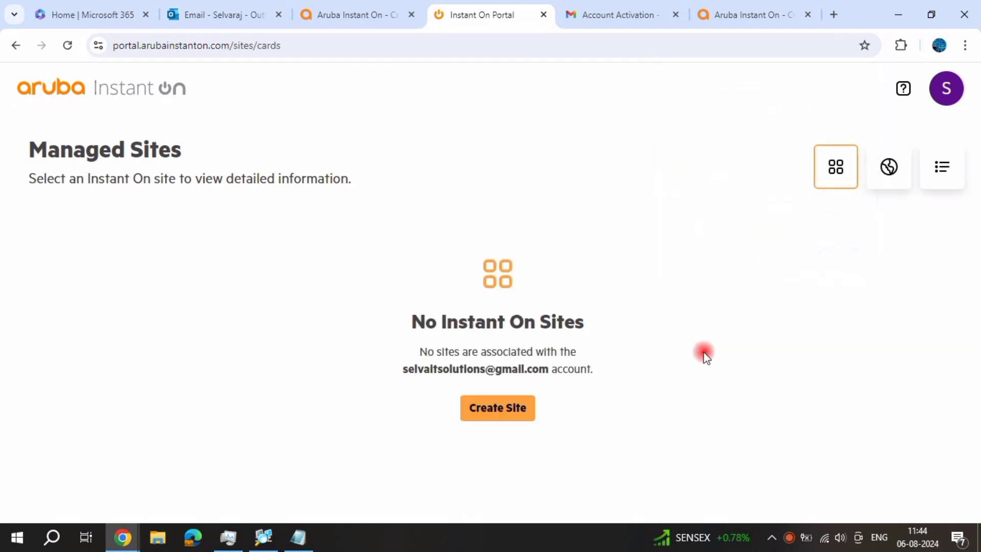
# - Start a new site named 'Selva solutions' in Hosur, Tamil Nadu, and advance to device search
pyautogui.click(520, 409)
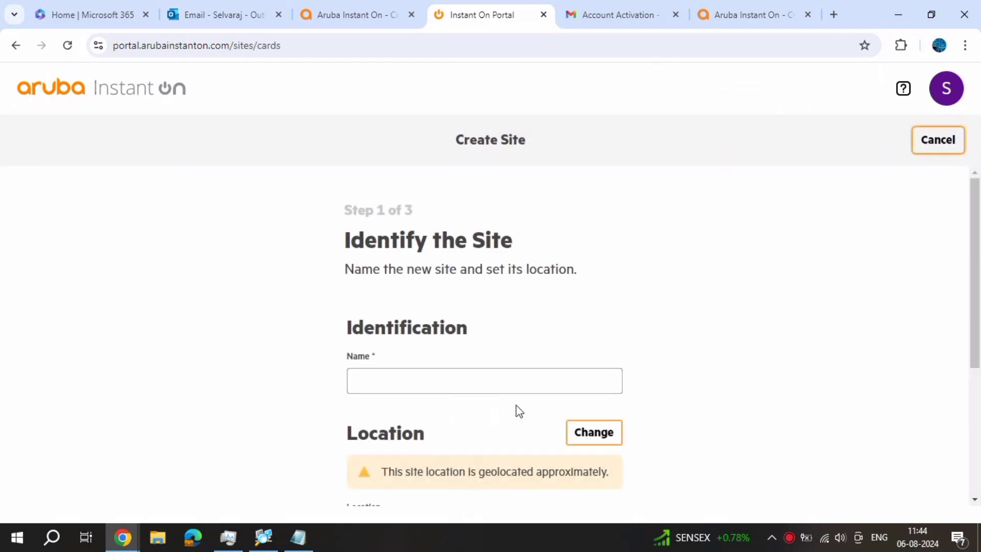
pyautogui.scroll(-3, 460, 375)
pyautogui.click(415, 238)
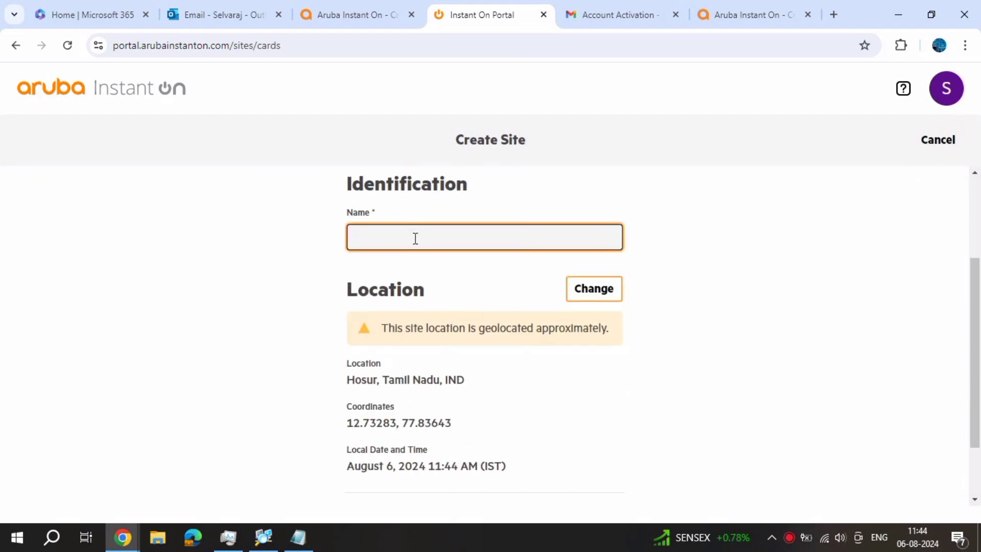
pyautogui.write('Selva solutions')
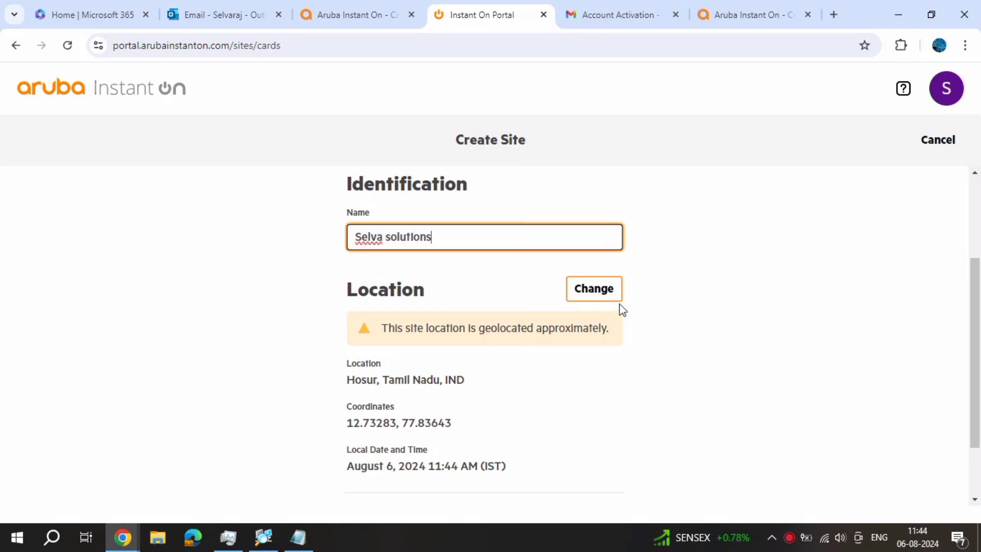
pyautogui.scroll(-2, 565, 368)
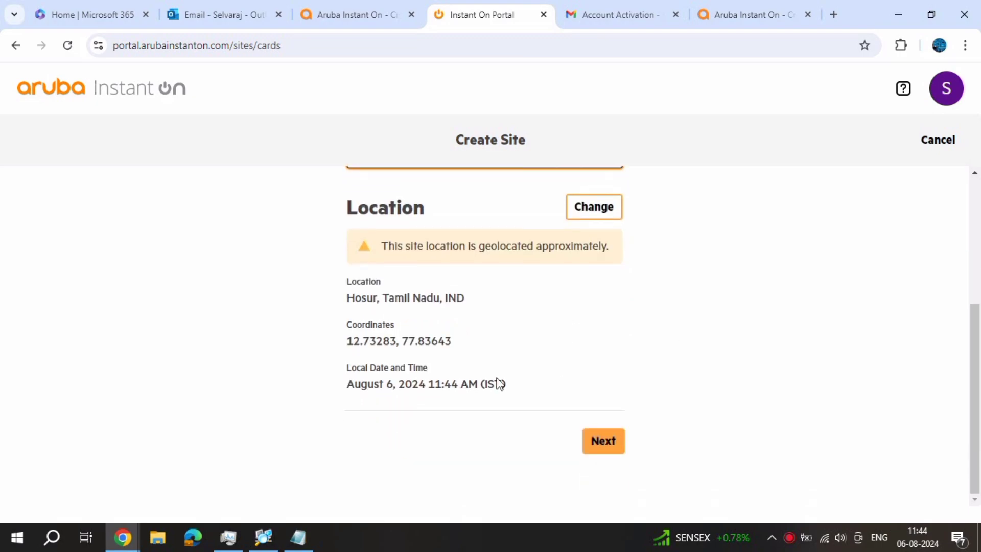
pyautogui.scroll(3, 601, 423)
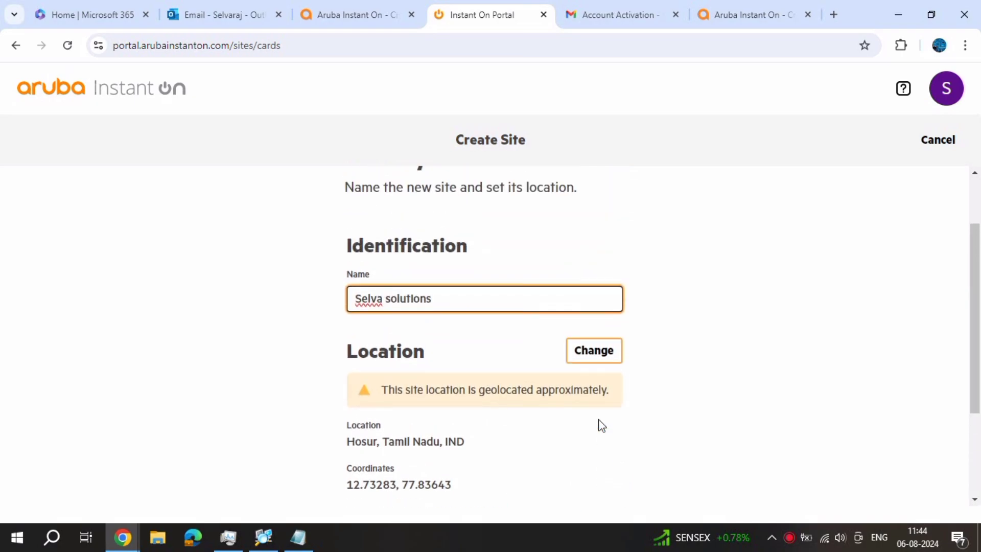
pyautogui.scroll(-3, 601, 424)
pyautogui.click(608, 442)
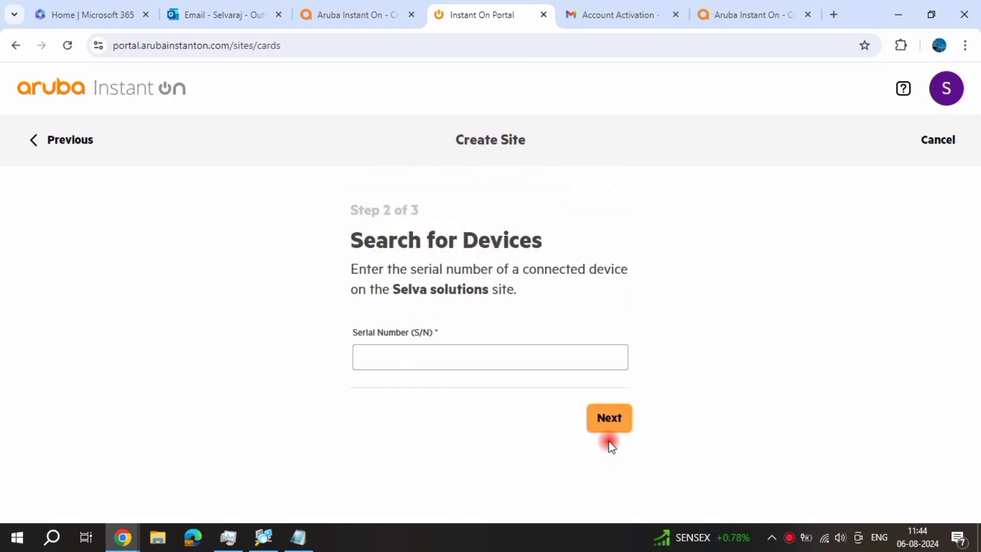
# - Enter the device serial number and review the discovered AP22 access point shown as Ready
pyautogui.click(517, 363)
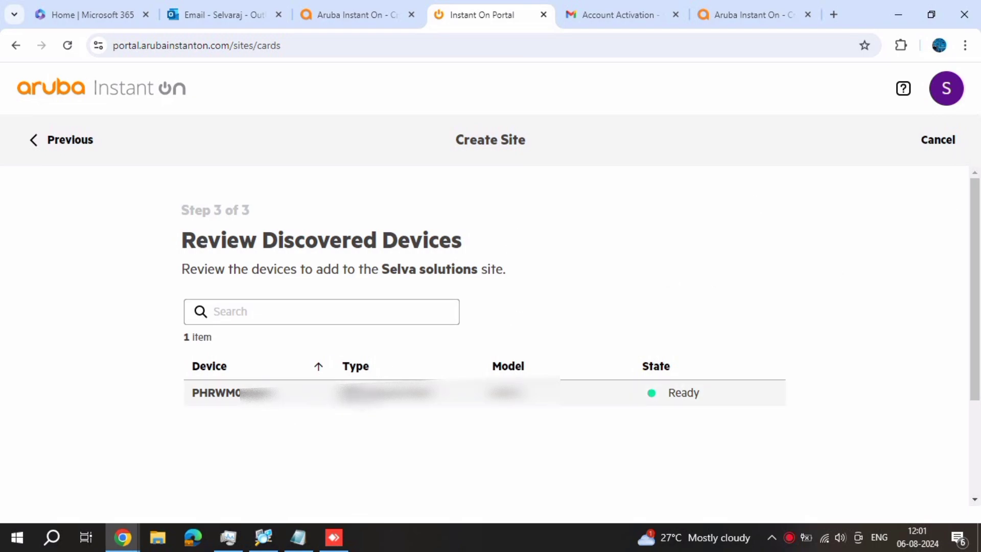
pyautogui.scroll(-3, 565, 376)
pyautogui.scroll(3, 564, 376)
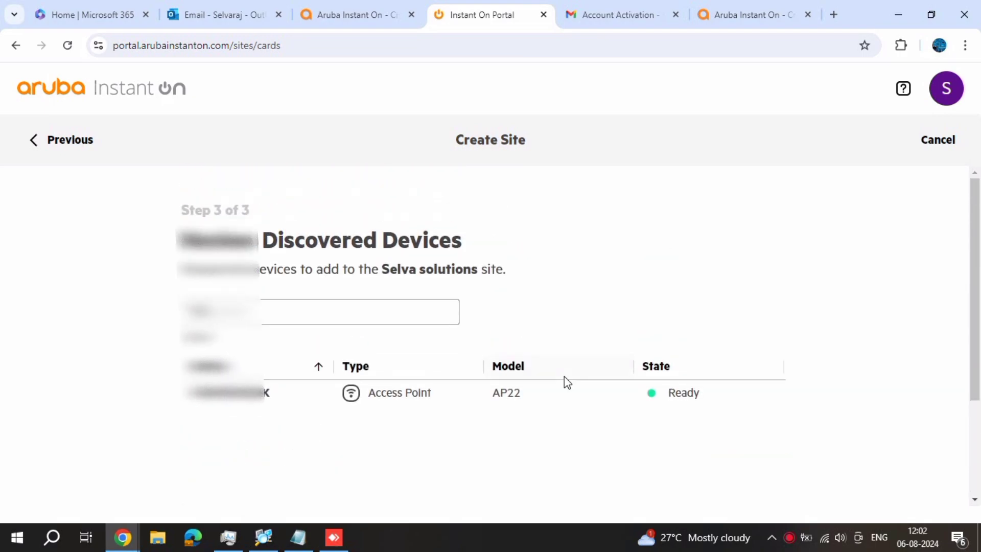
pyautogui.scroll(-2, 583, 360)
pyautogui.scroll(-1, 588, 360)
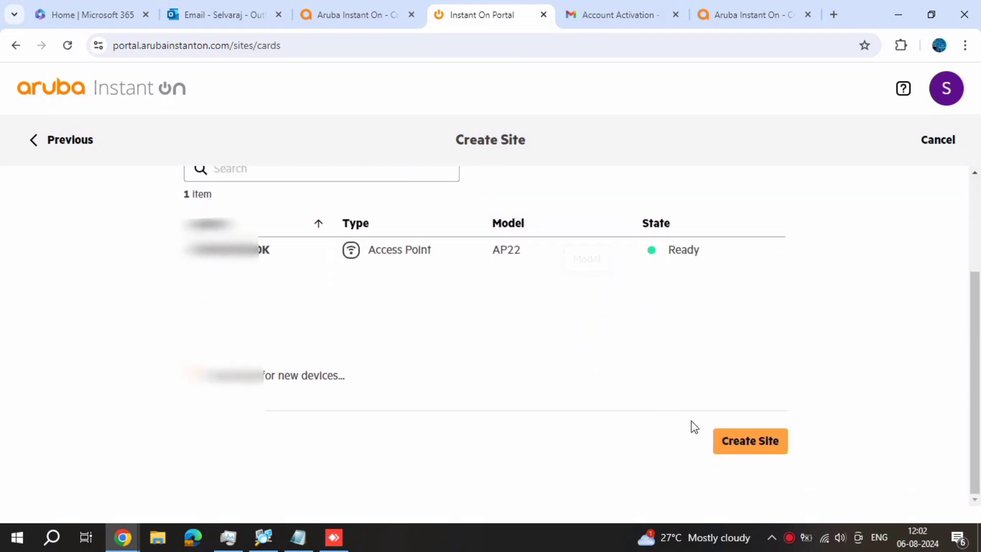
# - Create the site and set the discovered device's operating mode to Access Point
pyautogui.click(734, 440)
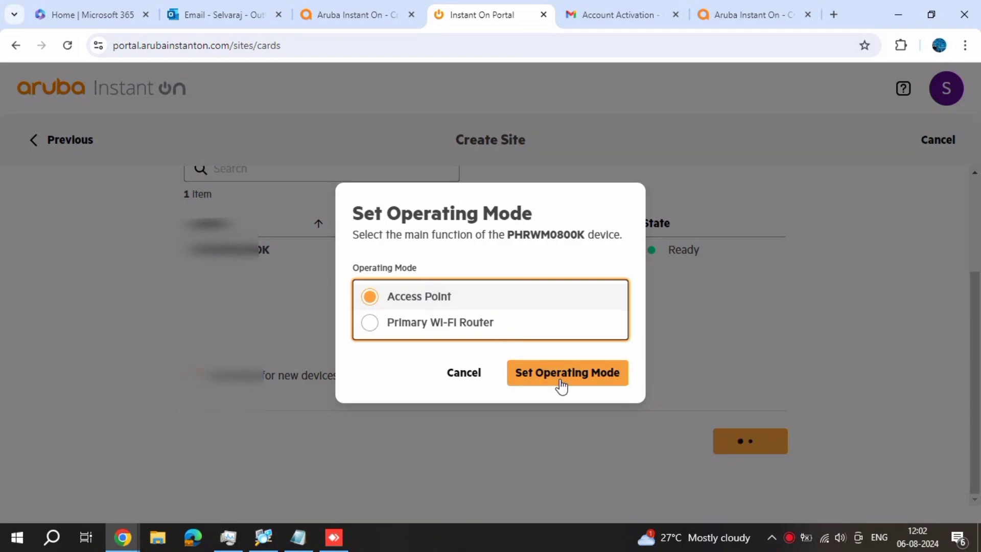
pyautogui.click(562, 386)
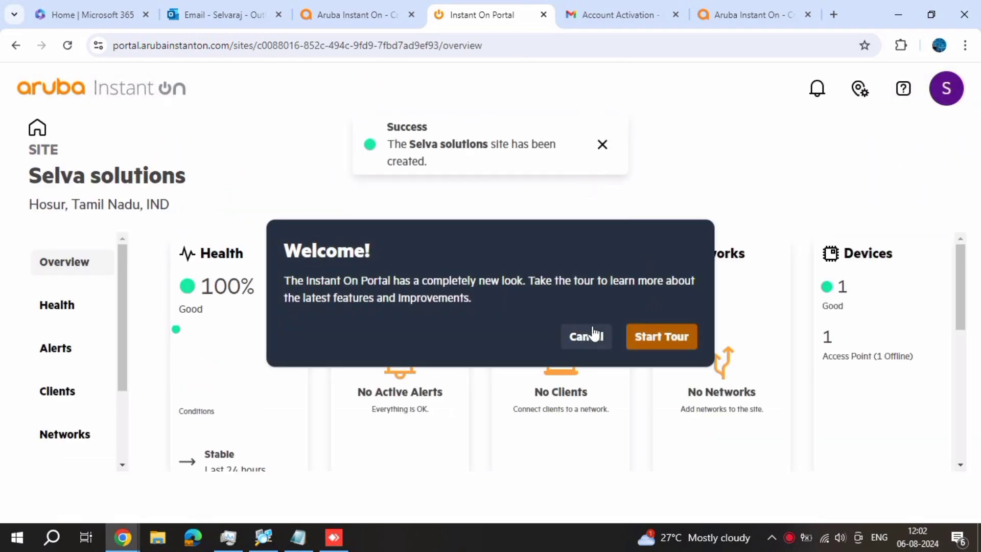
# - Dismiss the portal tour offer and site-created notice, then view the site's health details
pyautogui.click(587, 336)
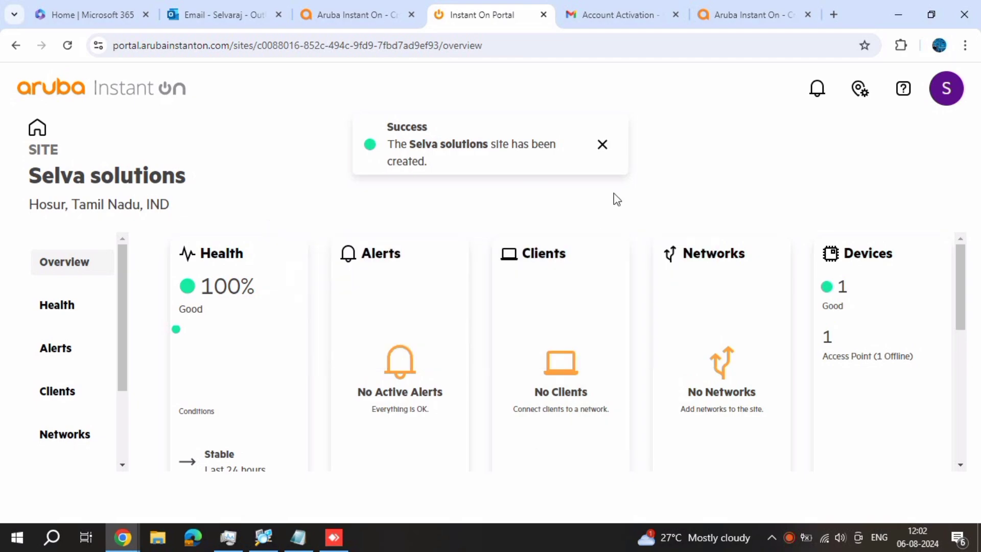
pyautogui.click(604, 148)
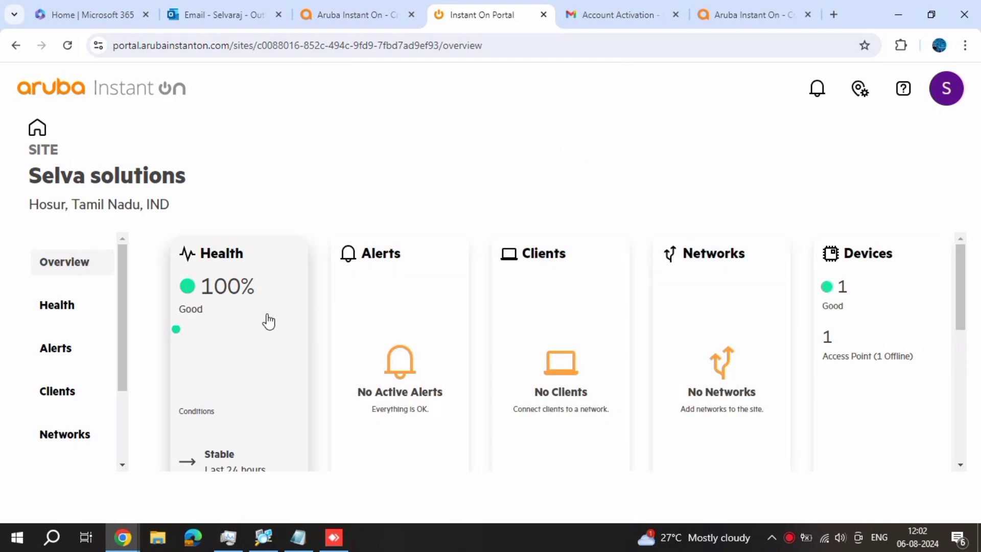
pyautogui.click(266, 317)
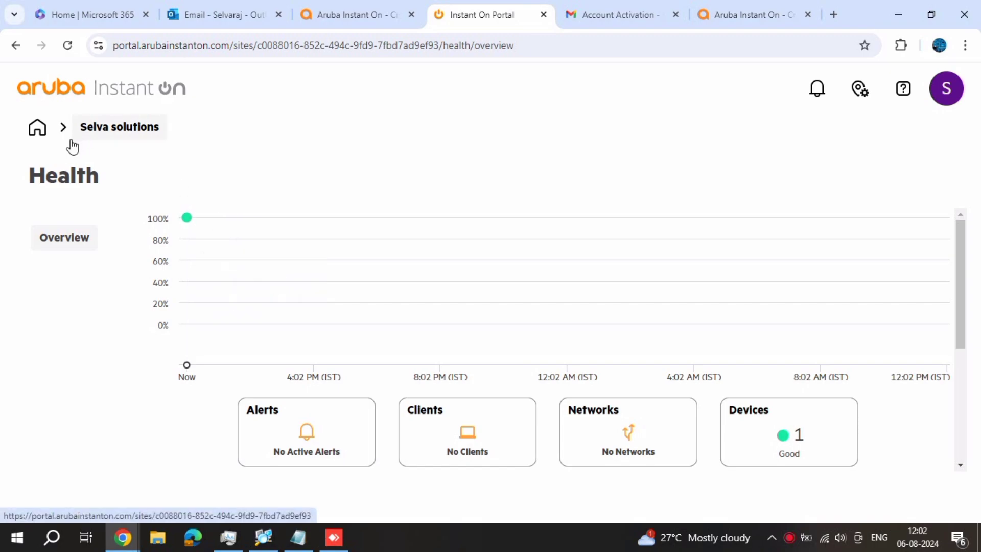
pyautogui.click(36, 127)
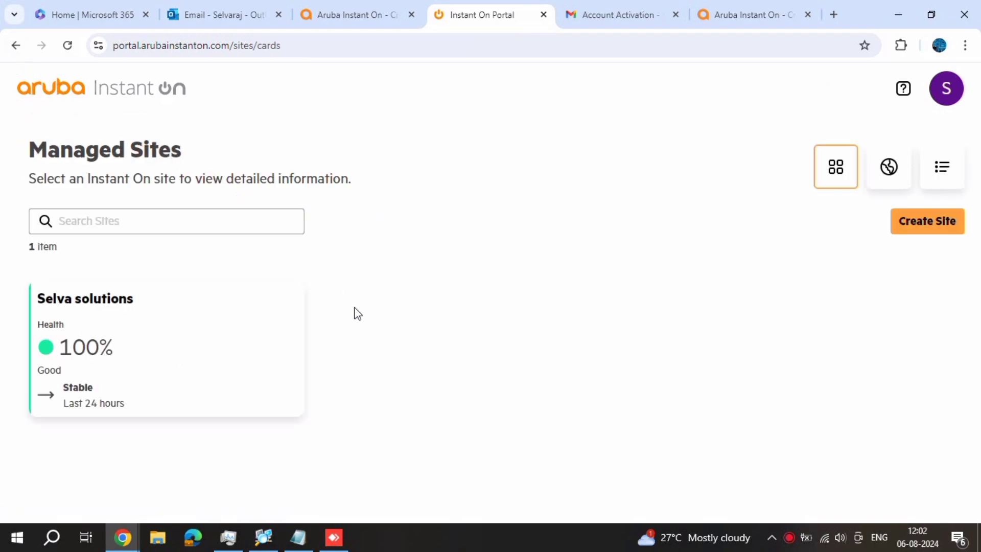
# - Check the Devices page showing the one access point, then return to the Selva solutions overview
pyautogui.click(16, 45)
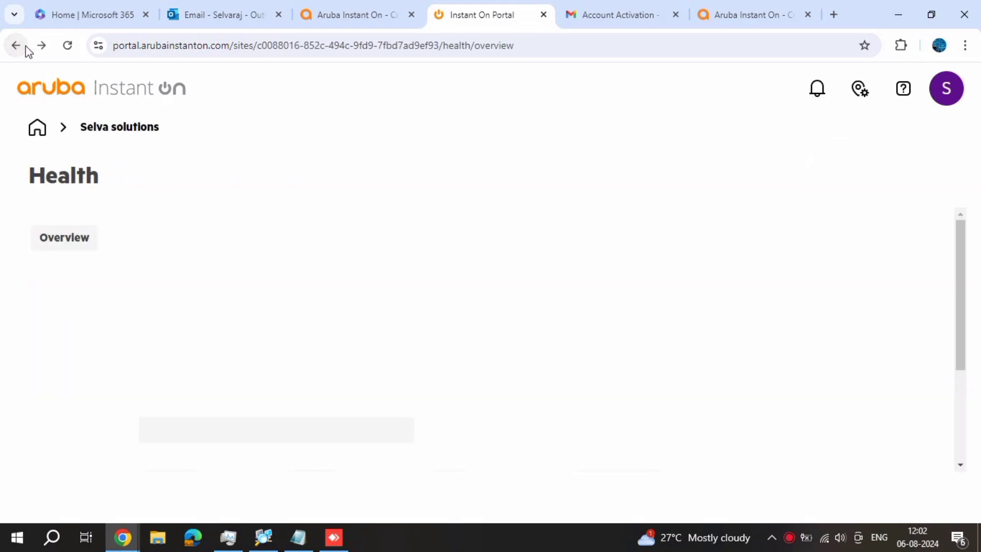
pyautogui.click(16, 45)
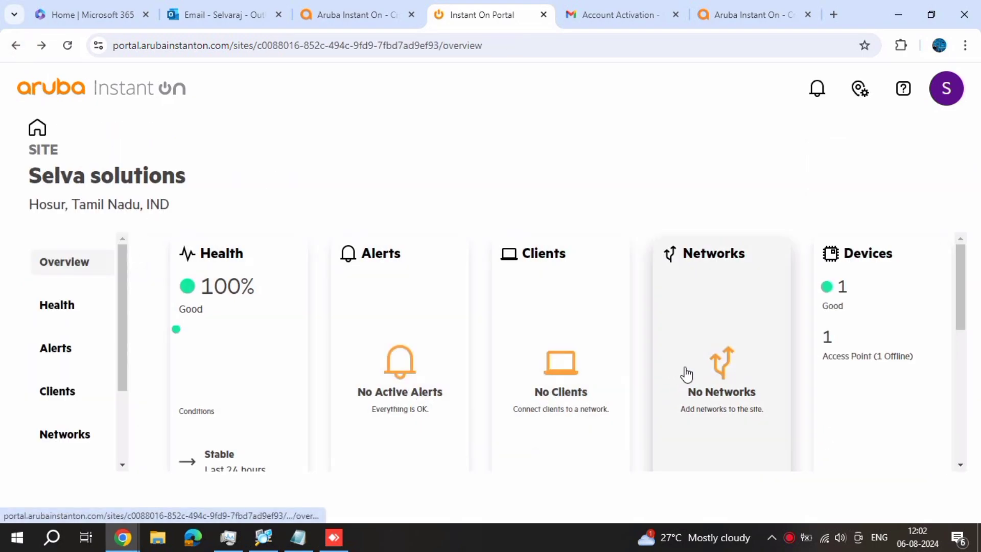
pyautogui.click(871, 327)
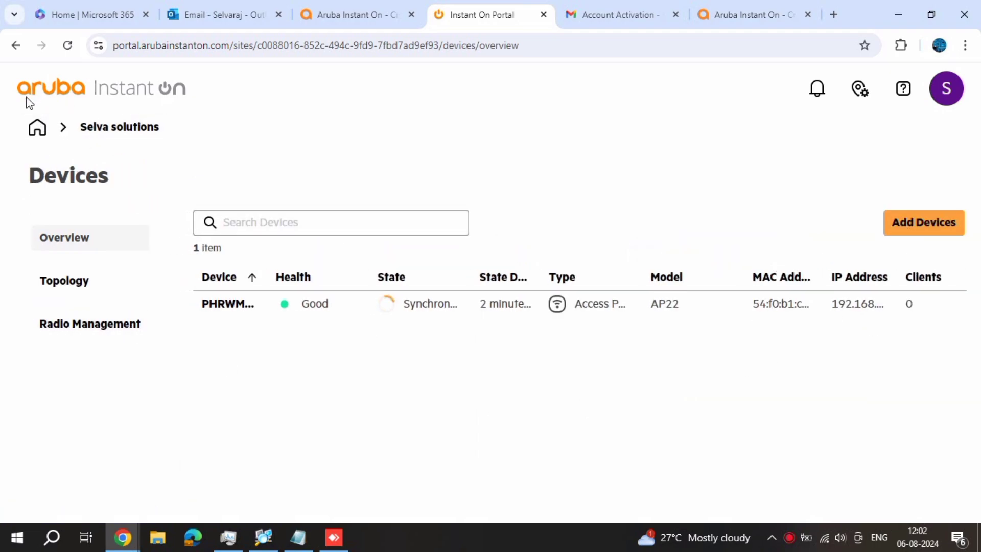
pyautogui.click(16, 46)
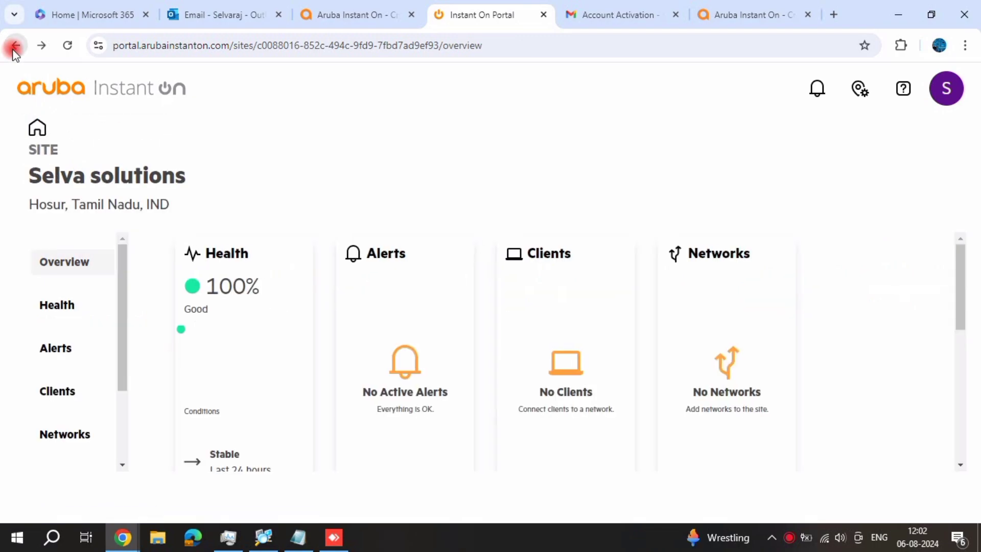
# - From Networks, create a network named 'Aruba selva solutions' and continue to Network Properties
pyautogui.click(693, 317)
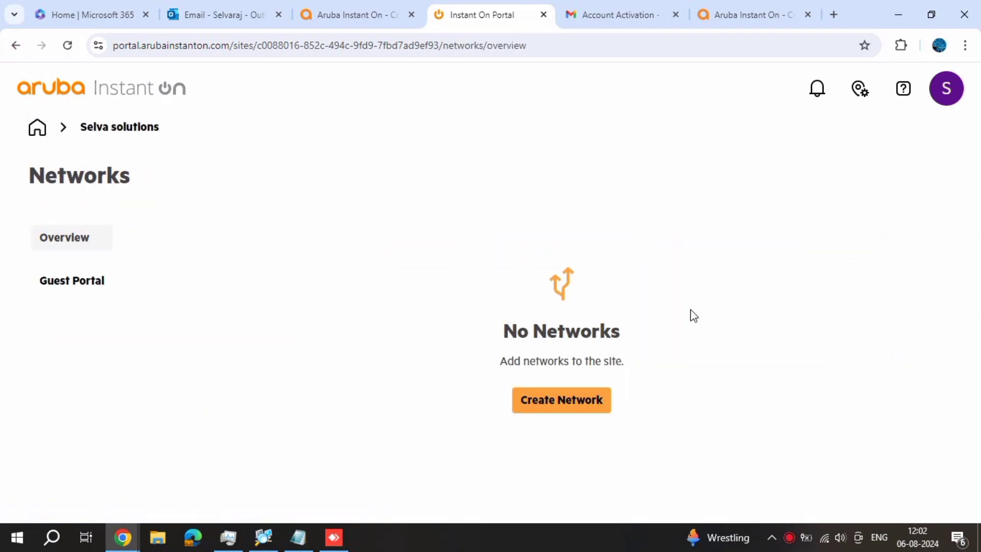
pyautogui.click(578, 407)
pyautogui.click(428, 331)
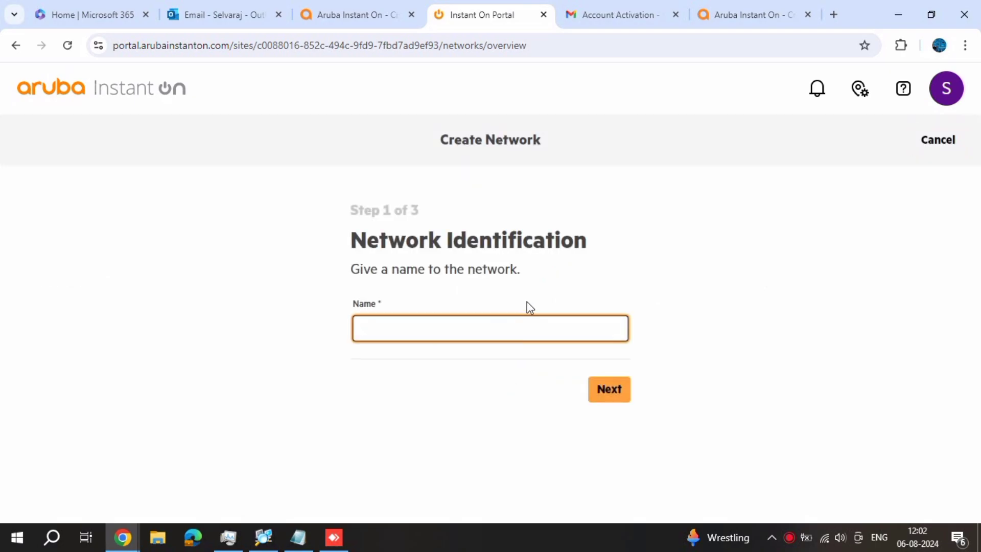
pyautogui.write('Aruba selva so')
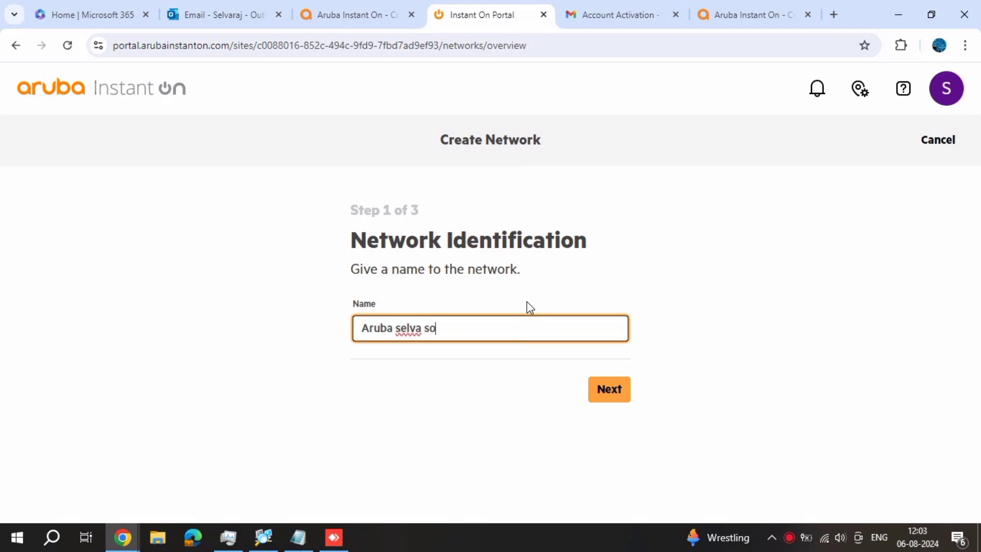
pyautogui.write('lutions')
pyautogui.click(615, 394)
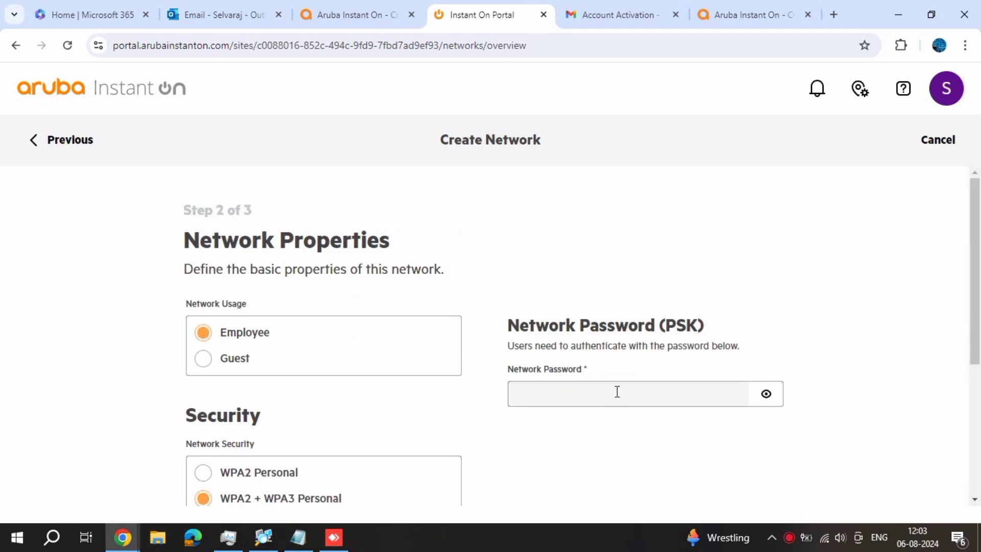
# - Enter a WPA2 + WPA3 Personal network password, lengthened to at least 8 characters, and continue to IP Assignment
pyautogui.scroll(-1, 617, 391)
pyautogui.click(547, 325)
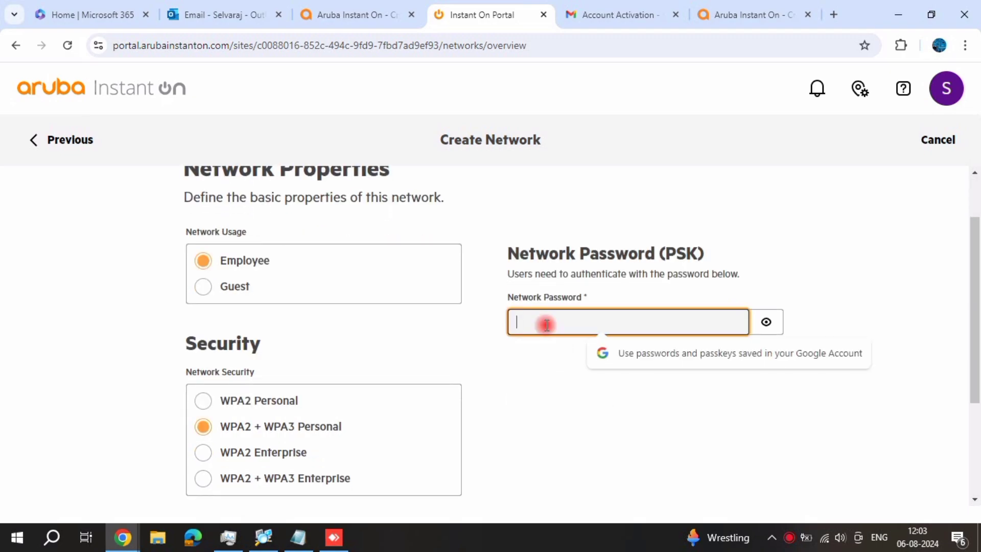
pyautogui.write('••••')
pyautogui.click(753, 323)
pyautogui.scroll(-3, 611, 390)
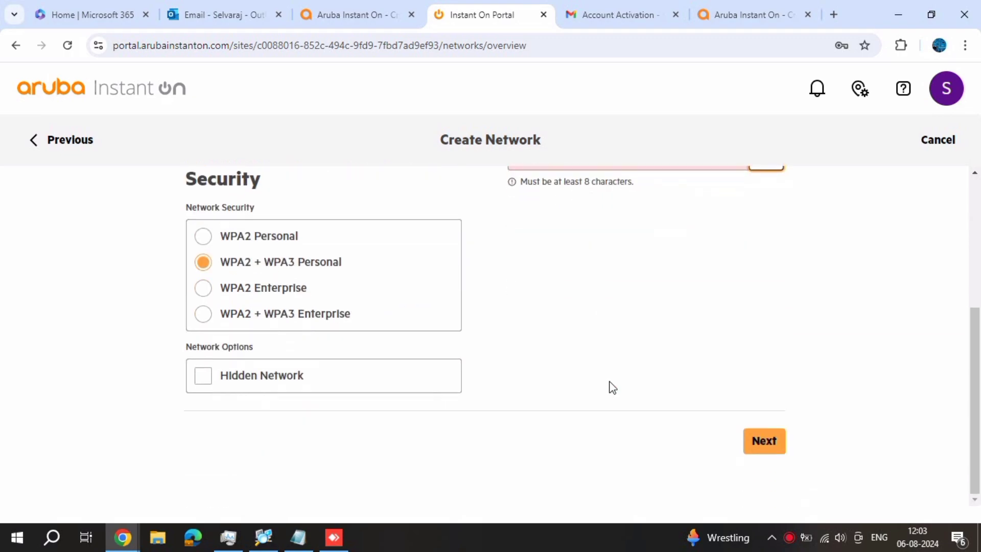
pyautogui.click(771, 453)
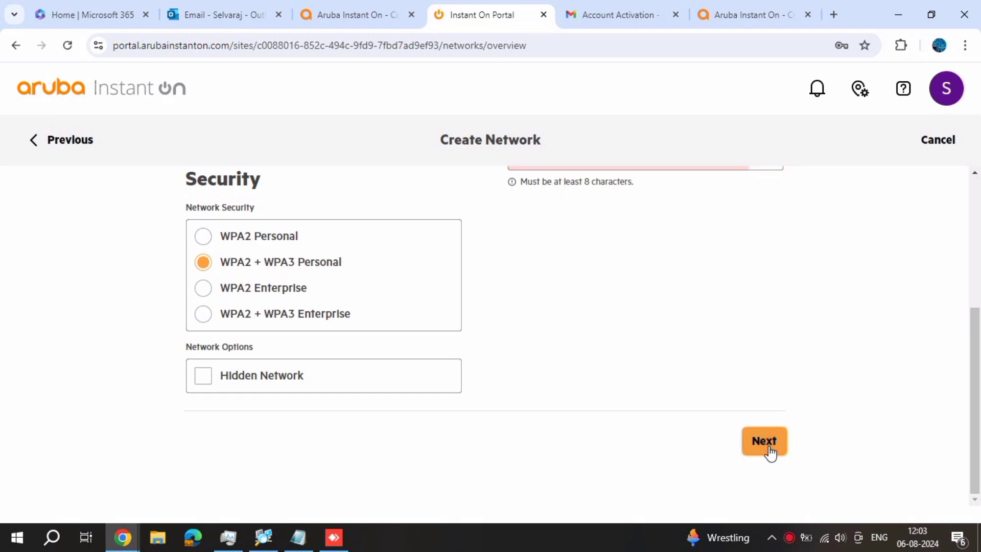
pyautogui.scroll(1, 716, 332)
pyautogui.click(629, 228)
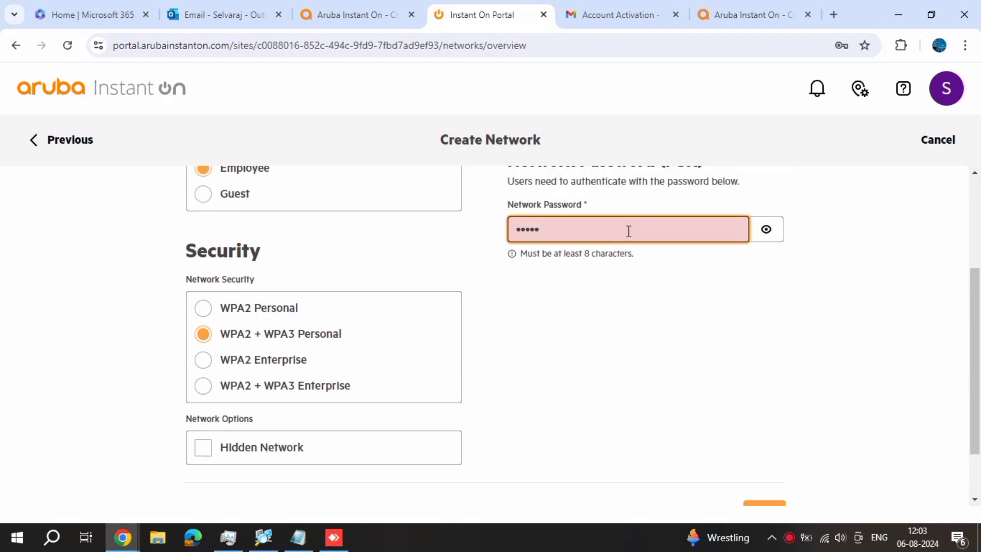
pyautogui.write('78')
pyautogui.scroll(-1, 629, 232)
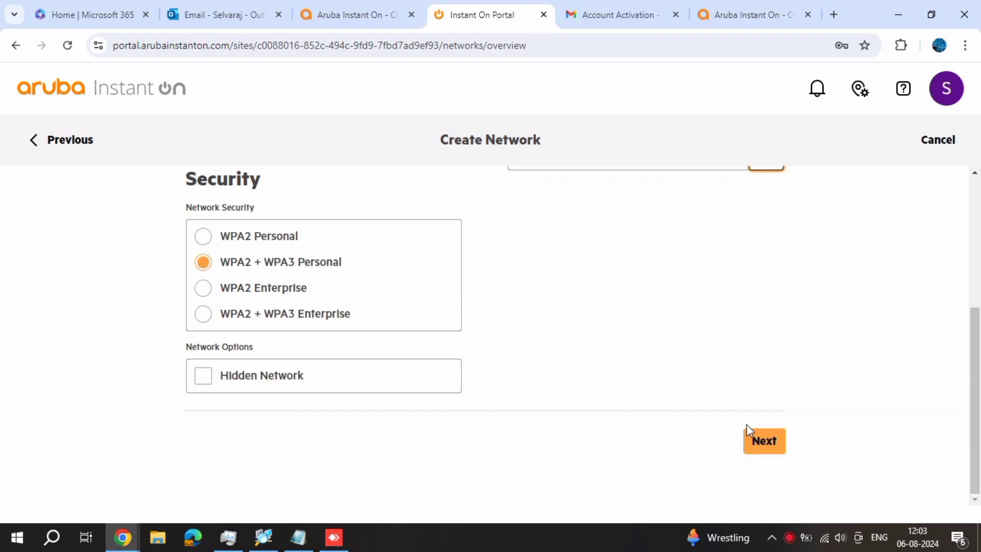
pyautogui.click(761, 442)
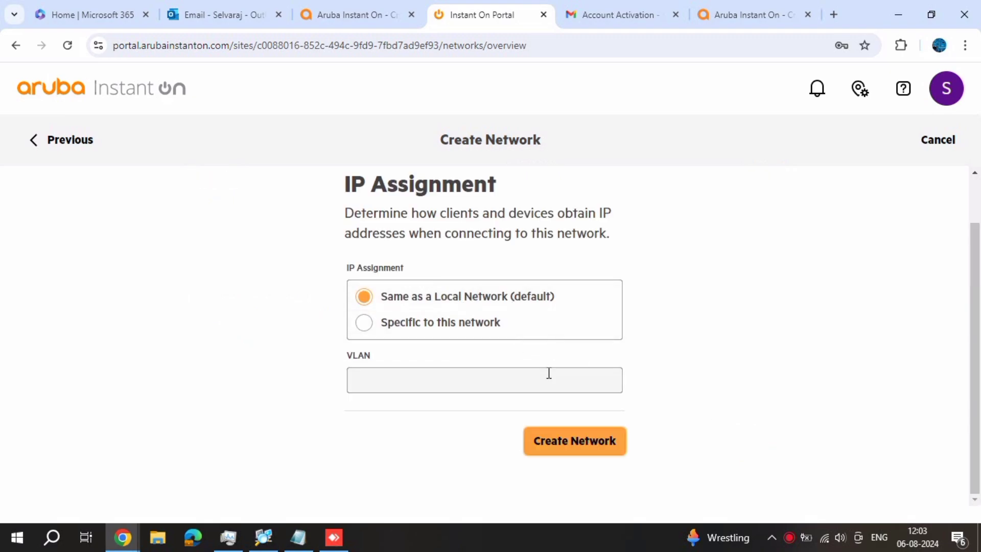
# - Keep 'Same as a Local Network (default)' IP assignment after trying a custom range, and create the network
pyautogui.click(754, 418)
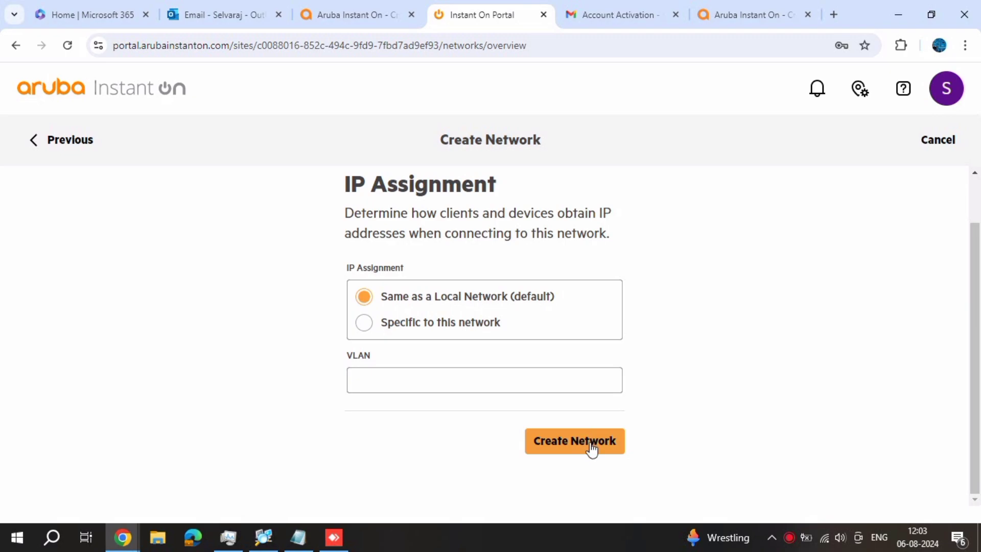
pyautogui.click(473, 310)
pyautogui.click(373, 336)
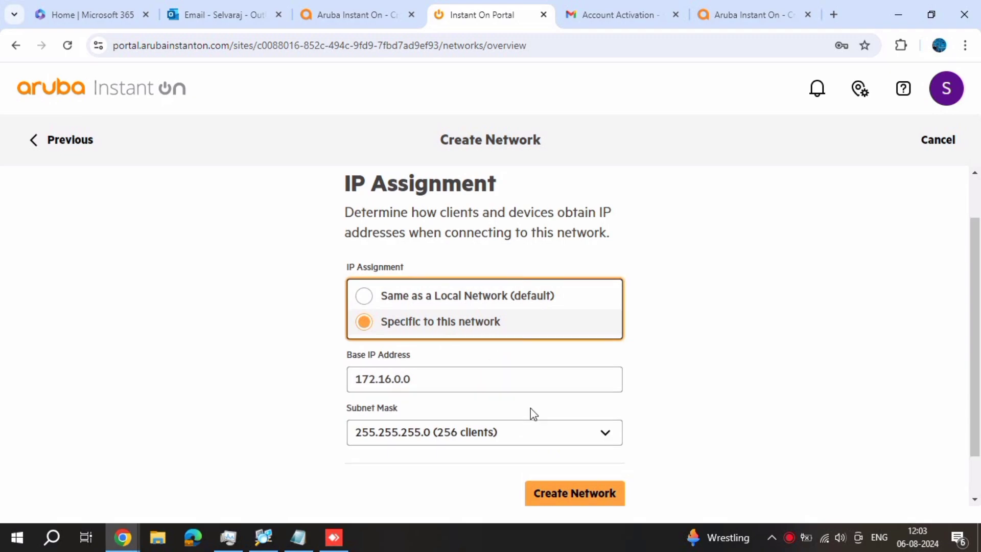
pyautogui.scroll(-1, 530, 412)
pyautogui.click(370, 247)
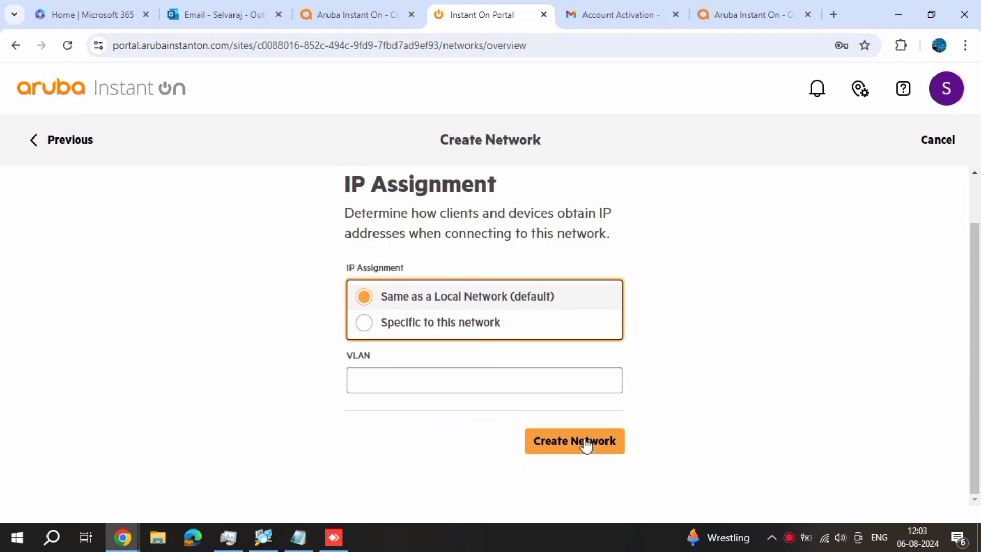
pyautogui.click(480, 330)
pyautogui.click(419, 384)
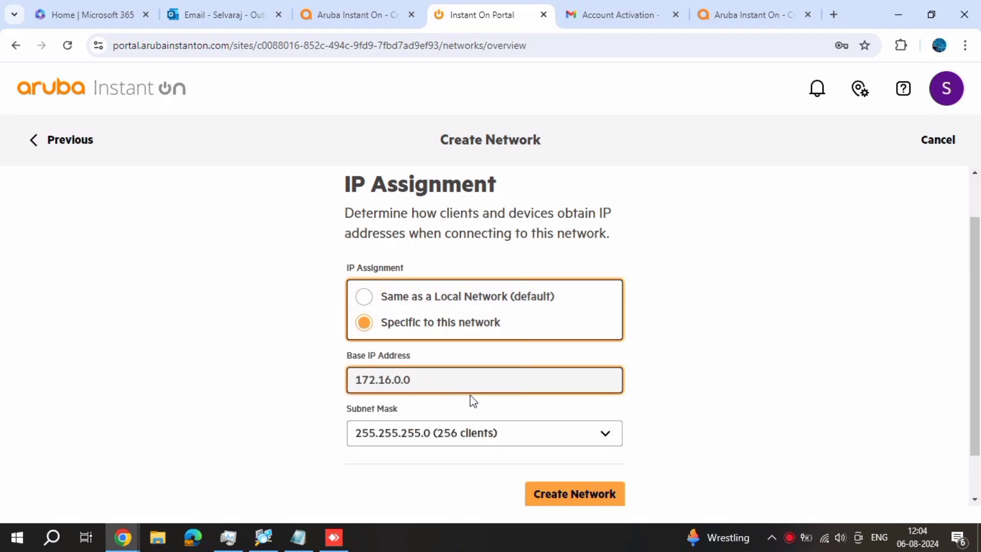
pyautogui.scroll(-1, 460, 394)
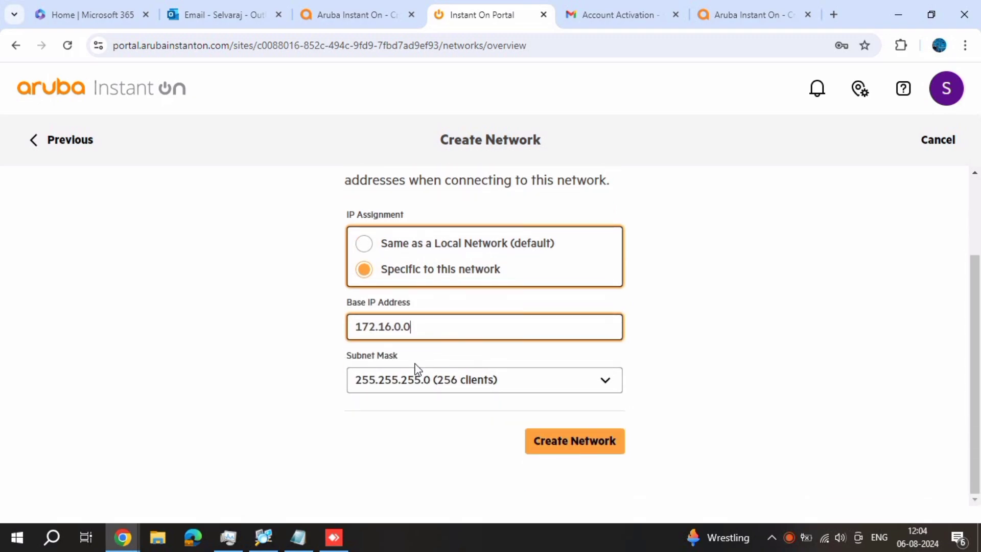
pyautogui.click(474, 245)
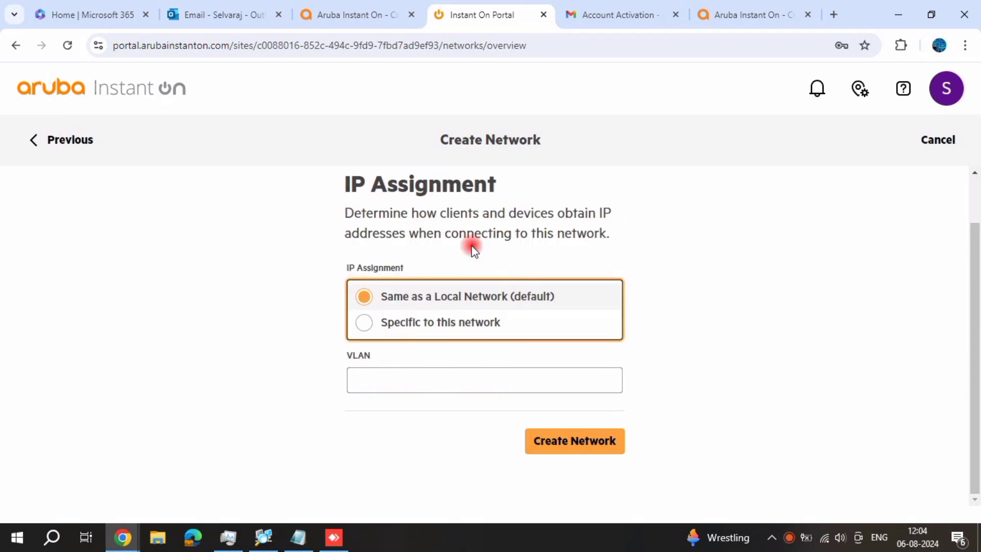
pyautogui.click(589, 449)
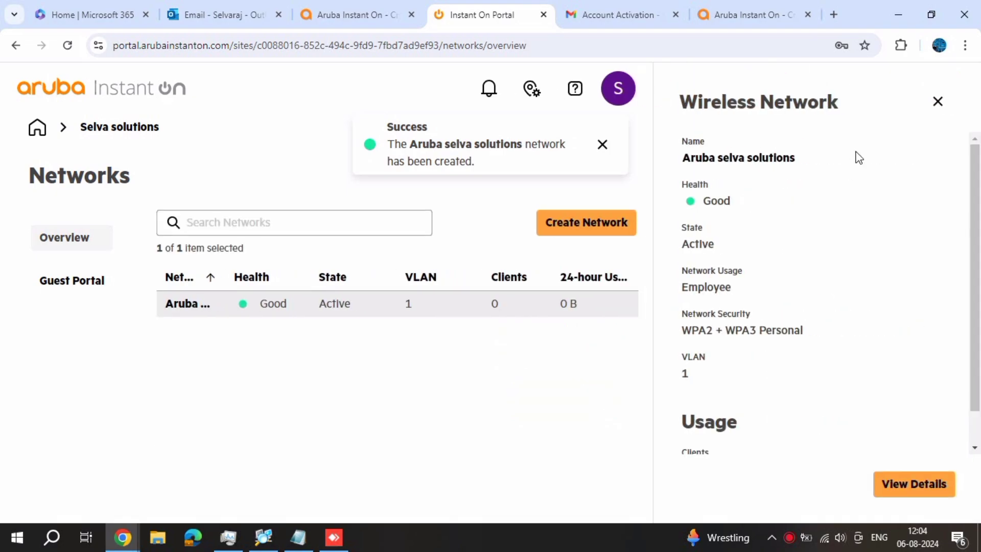
# - Close the Wireless Network details panel to view the full Networks table
pyautogui.click(939, 100)
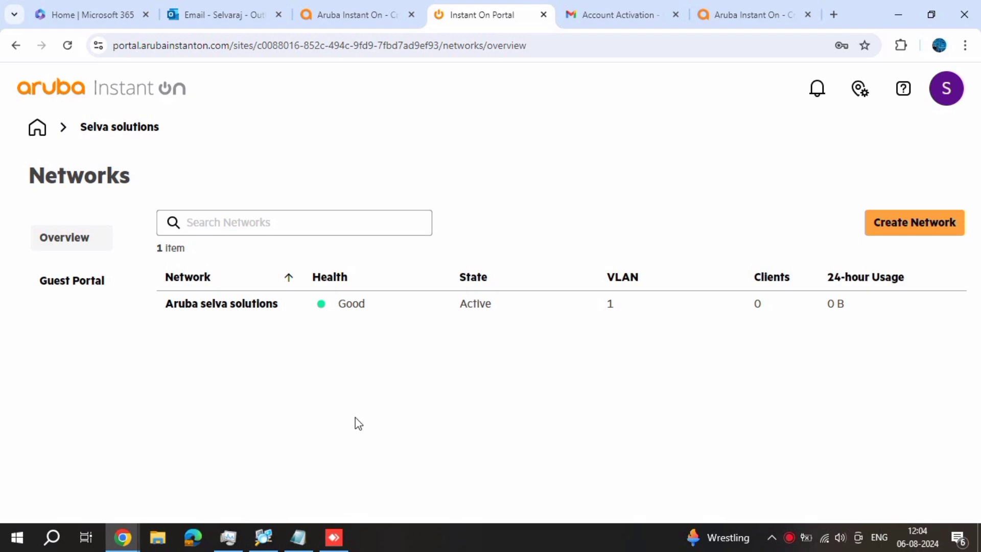
pyautogui.click(825, 537)
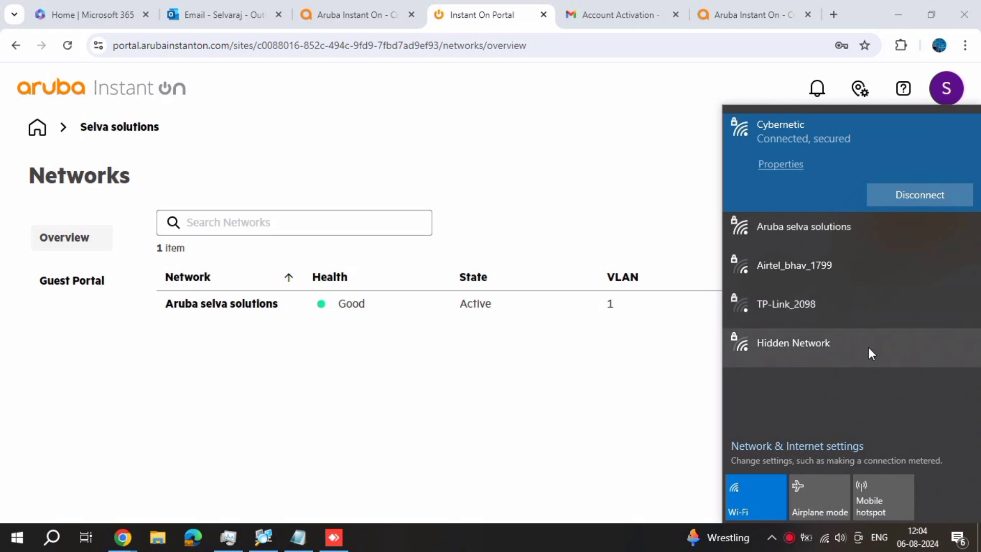
pyautogui.click(799, 231)
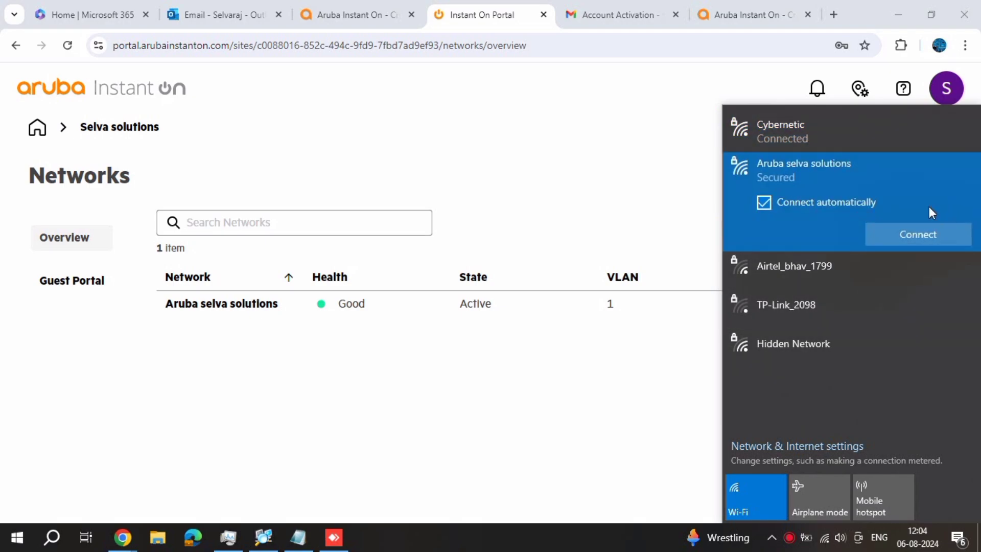
pyautogui.click(558, 427)
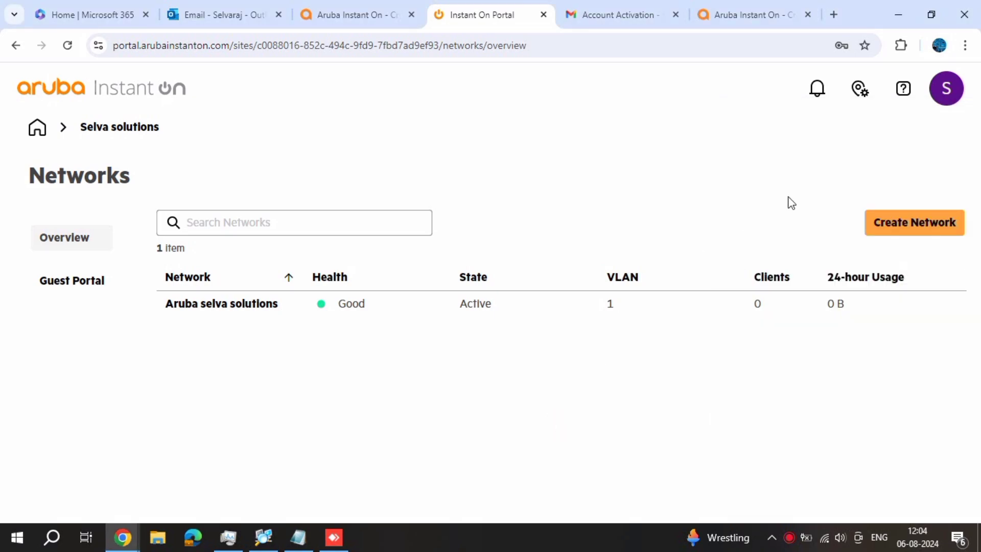
# - Abandon a second network creation and go back to the Selva solutions site overview
pyautogui.click(894, 228)
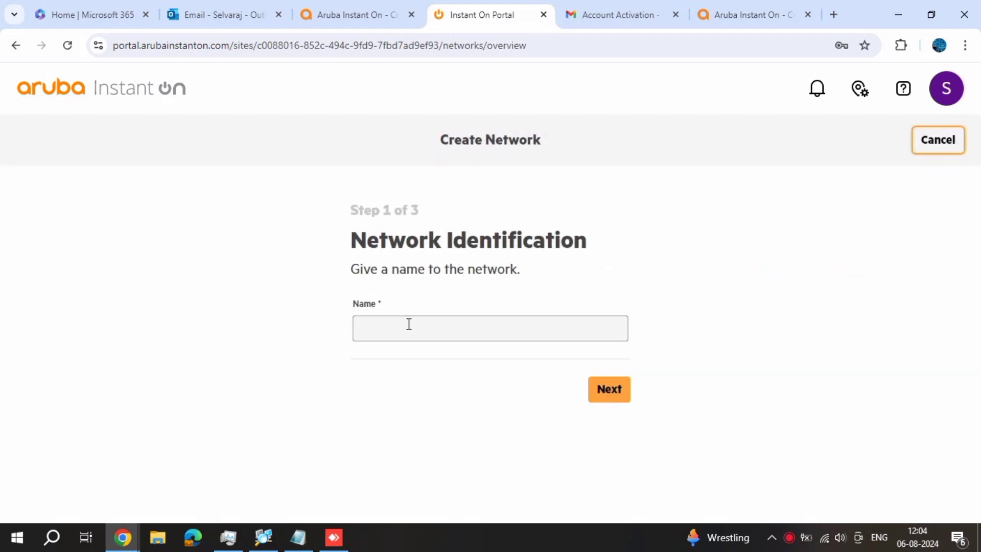
pyautogui.click(8, 51)
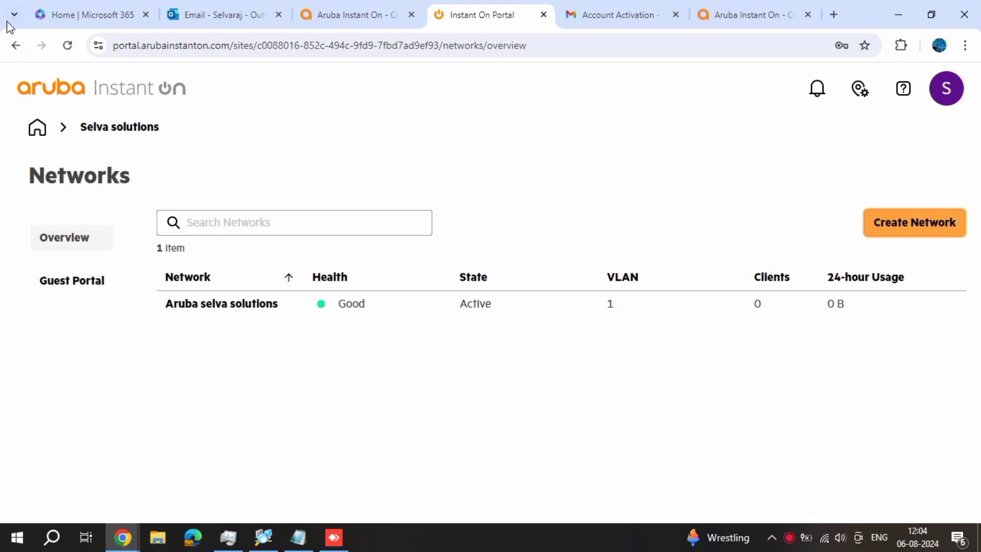
pyautogui.click(16, 47)
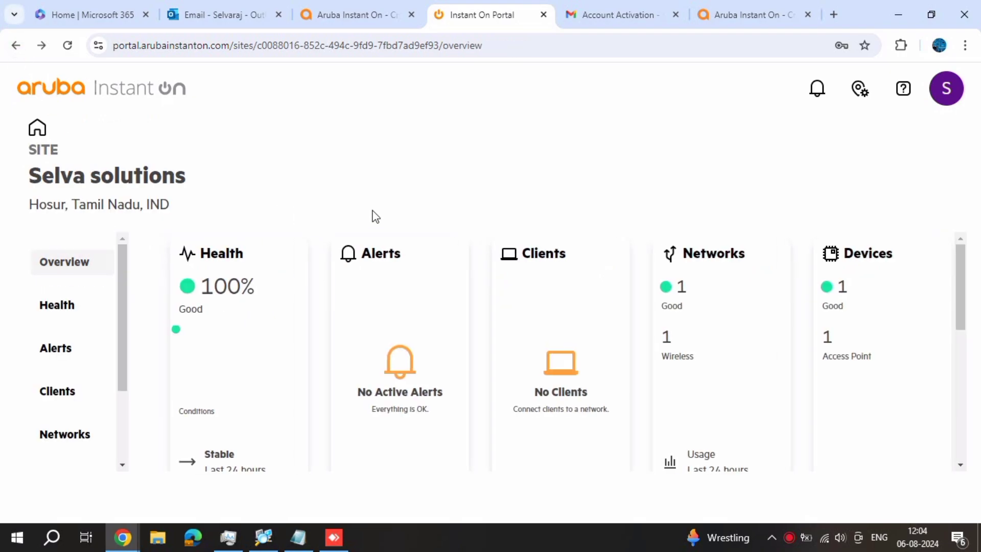